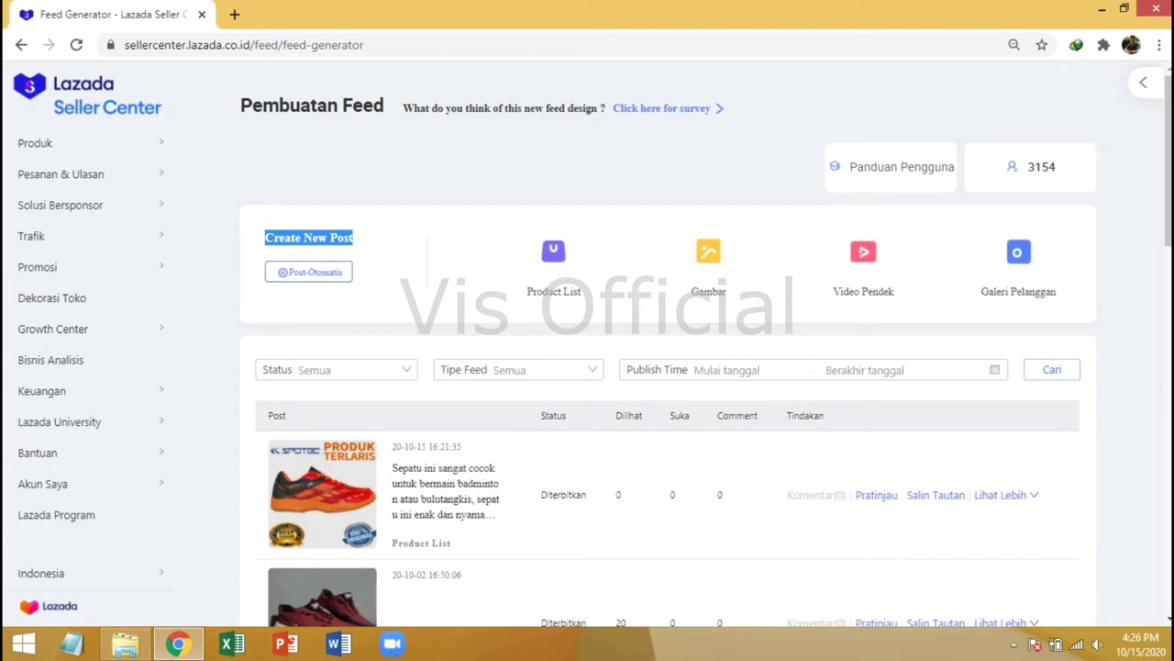
- Look through the existing feed posts with their statuses and view counts on the feed creation page
left_click(308, 272)
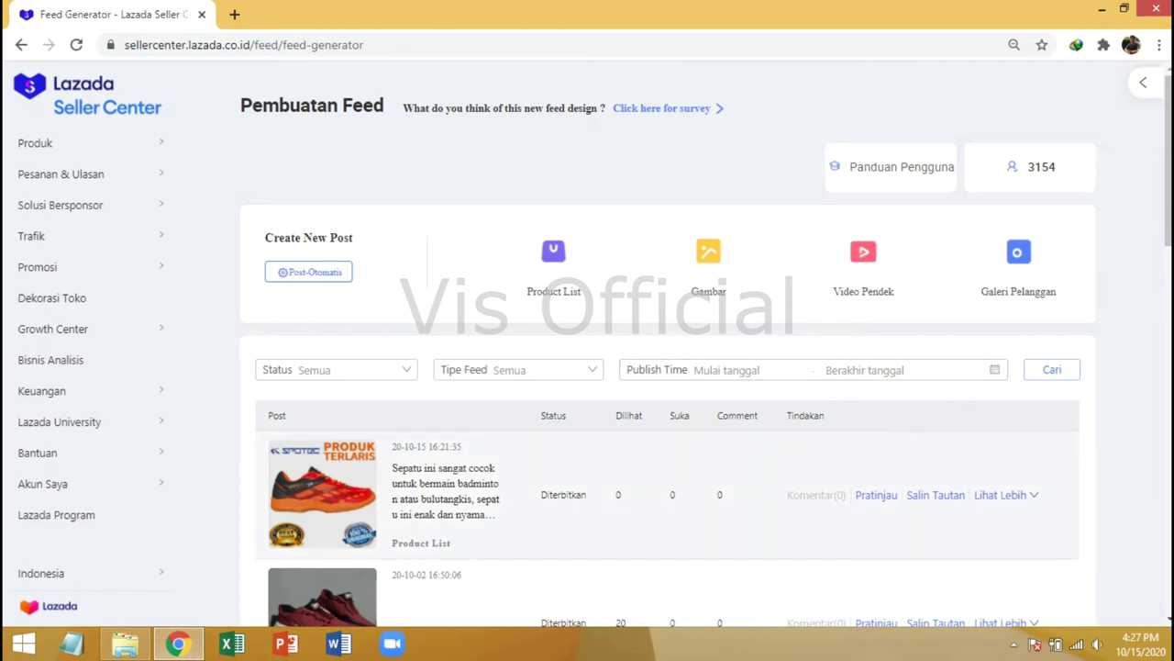
scroll(668, 367, "down", 1)
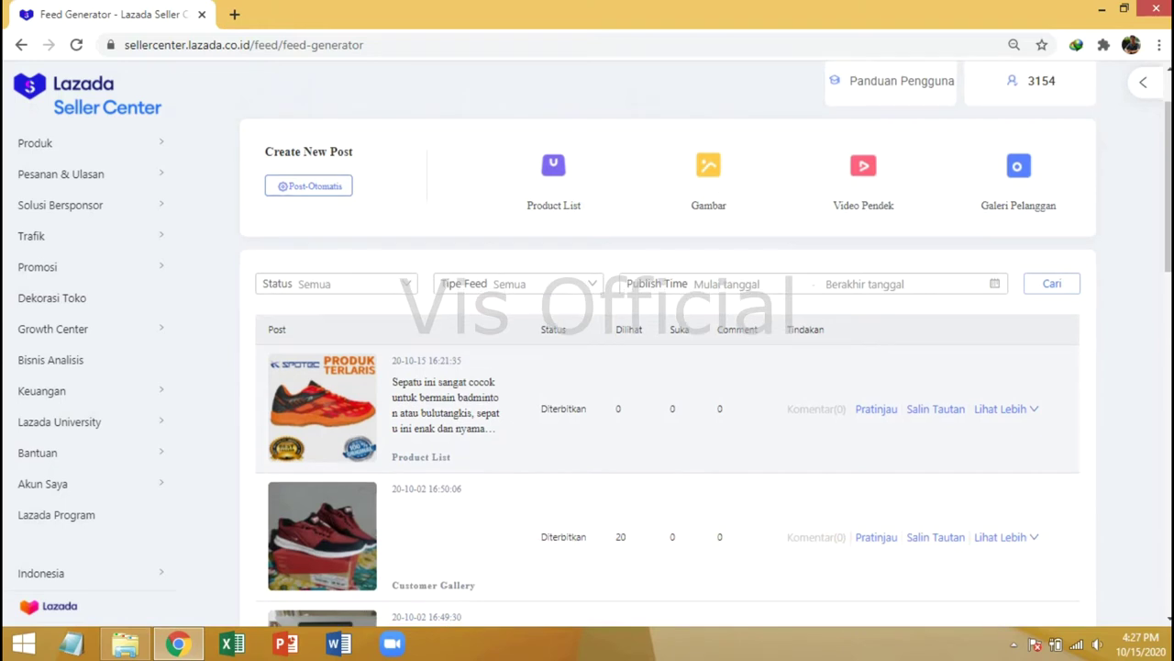
scroll(668, 367, "down", 3)
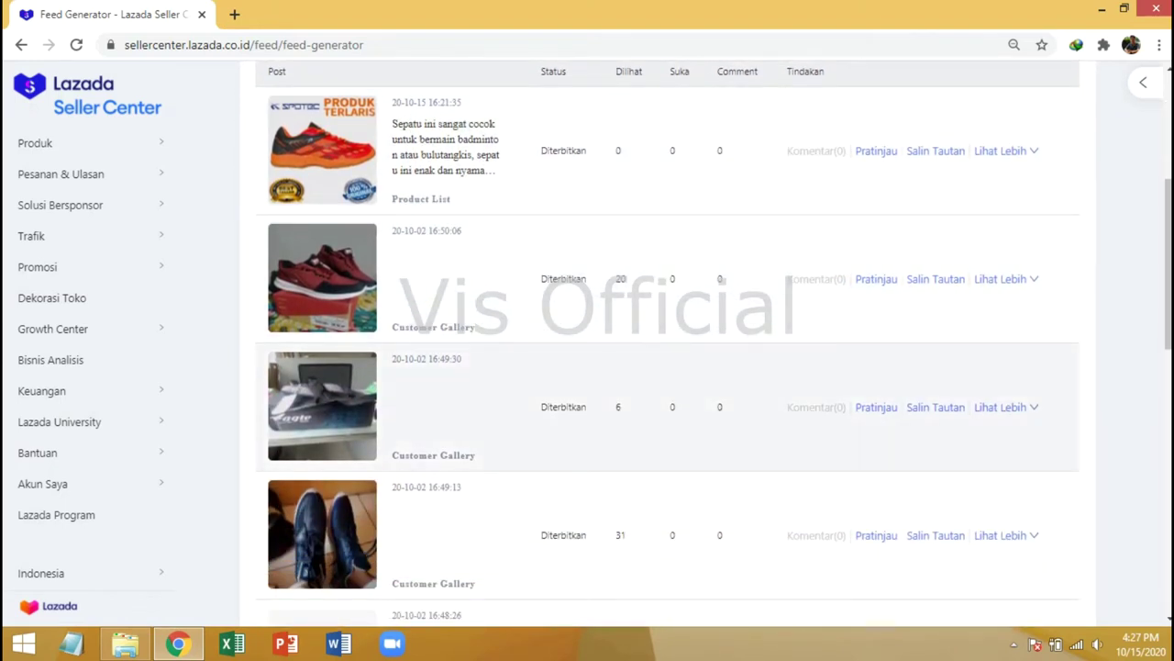
scroll(668, 367, "down", 4)
scroll(668, 367, "up", 2)
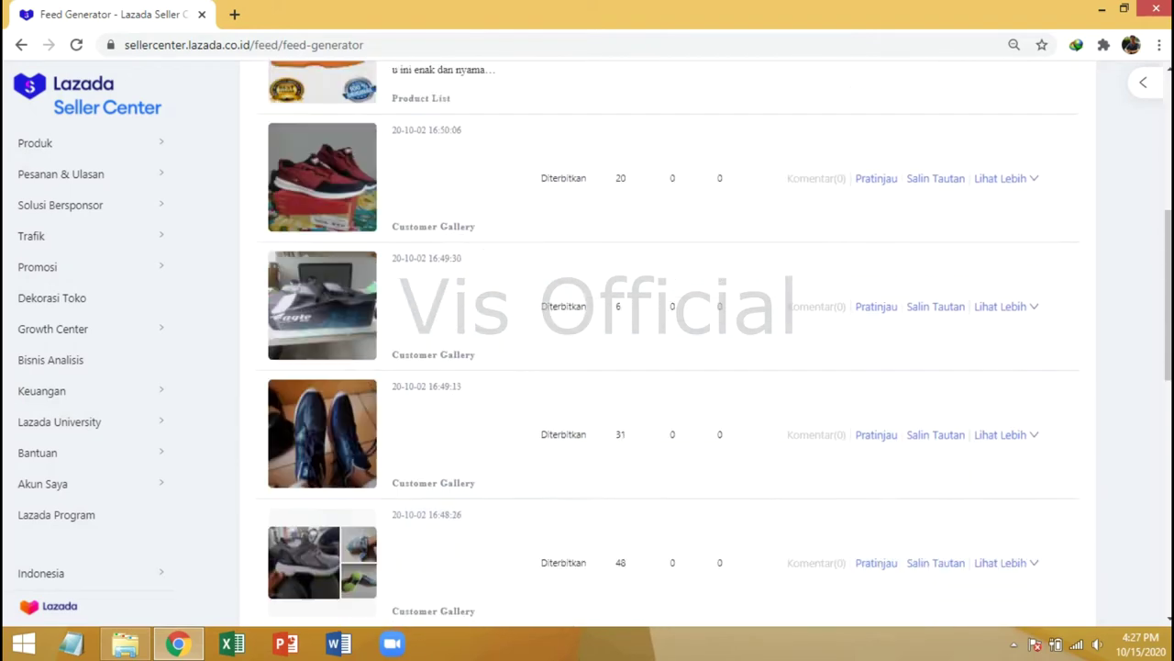
scroll(668, 367, "up", 5)
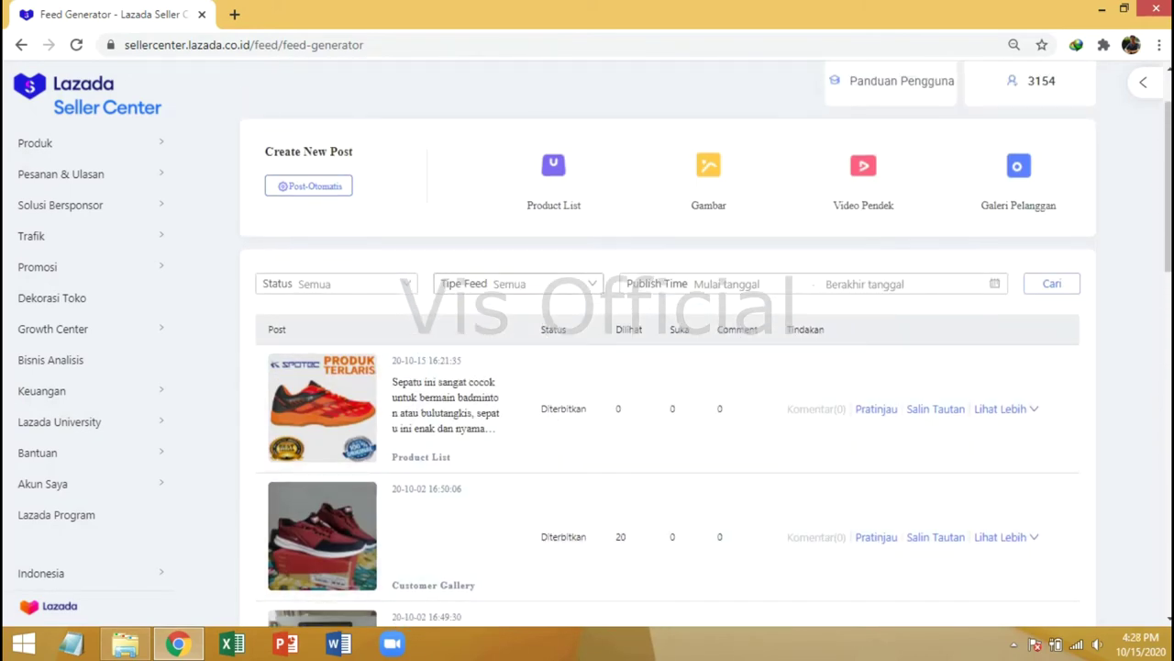
- Filter the feed posts by type, first Product List and finally New Items (Auto)
left_click(518, 283)
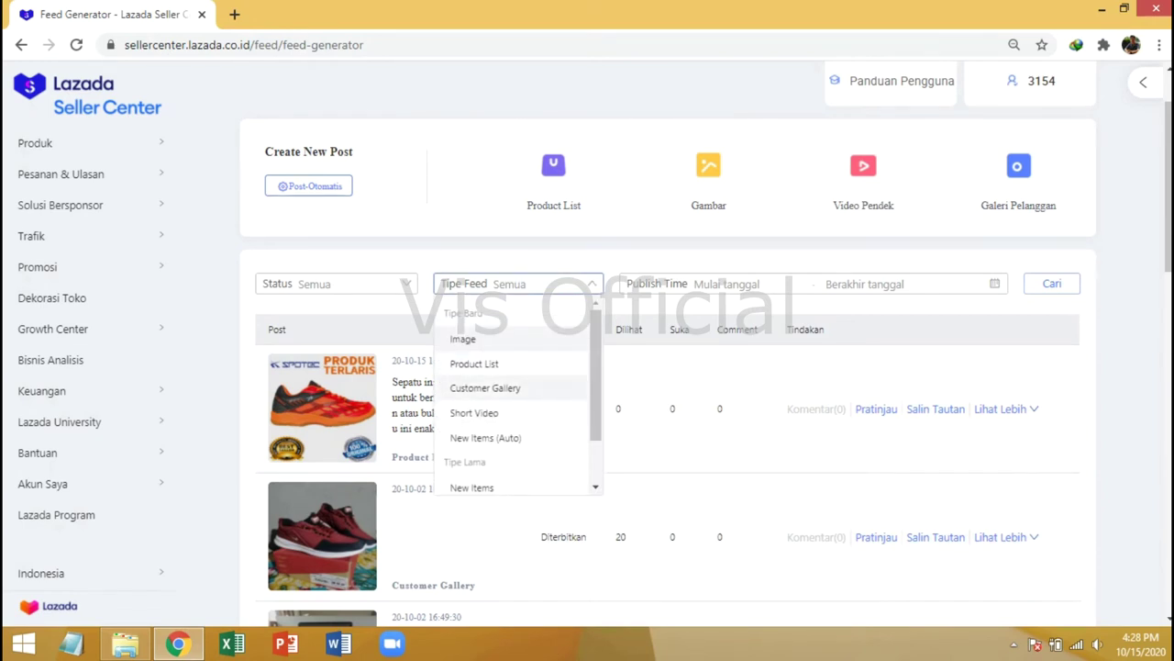
left_click(475, 363)
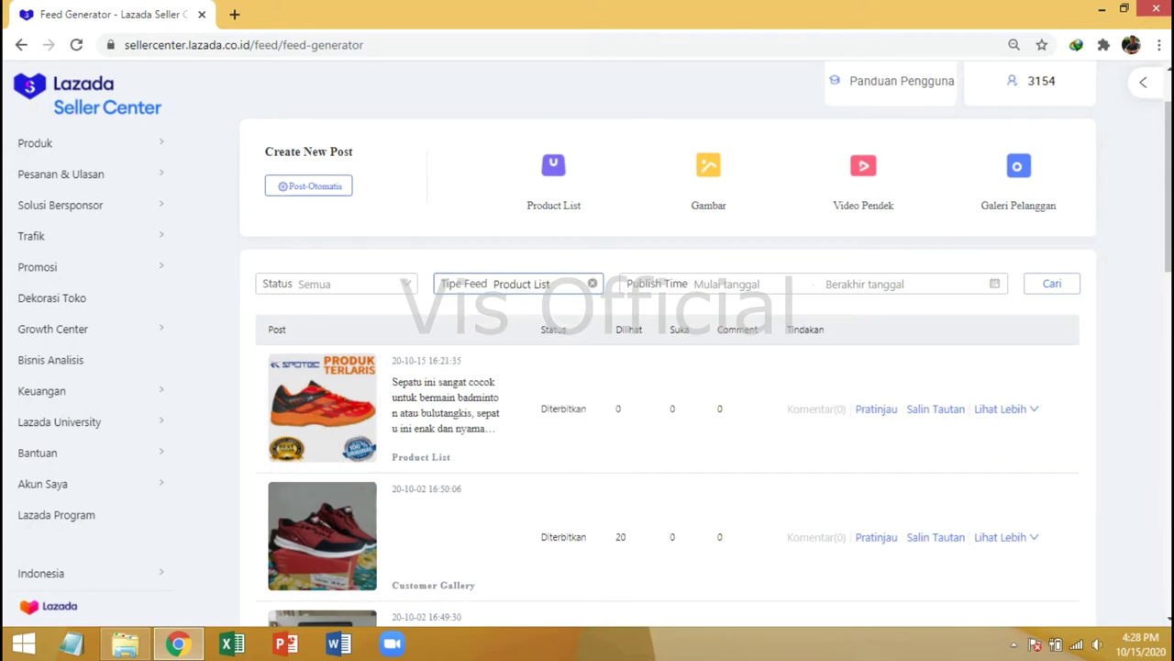
left_click(541, 284)
scroll(513, 385, "down", 2)
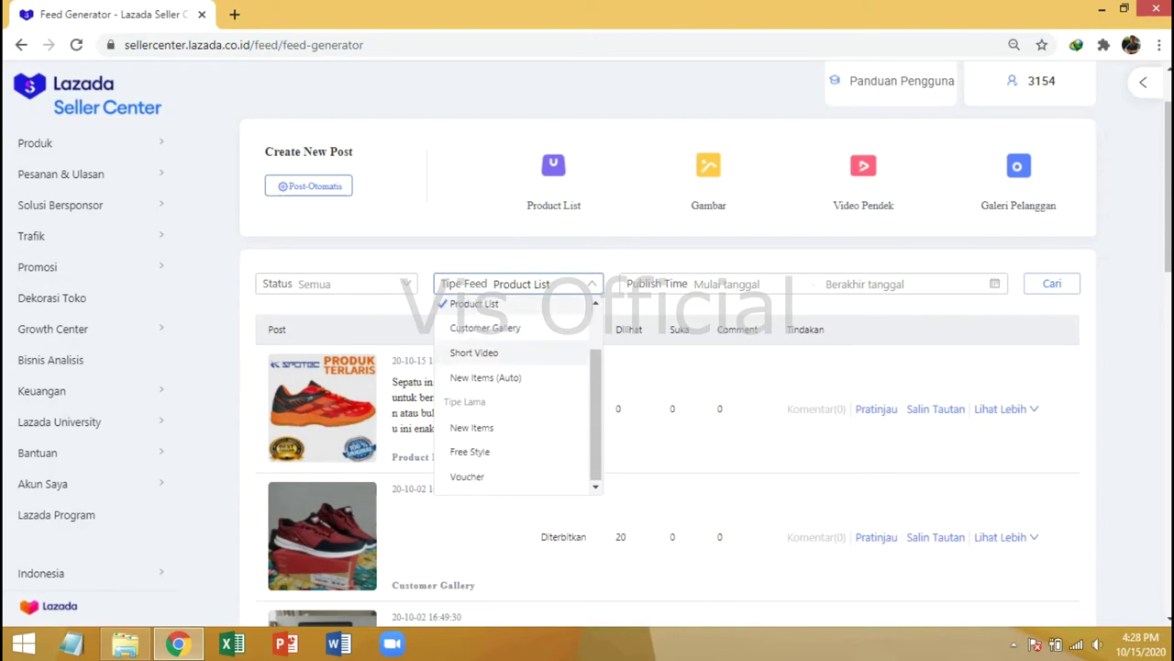
left_click(486, 377)
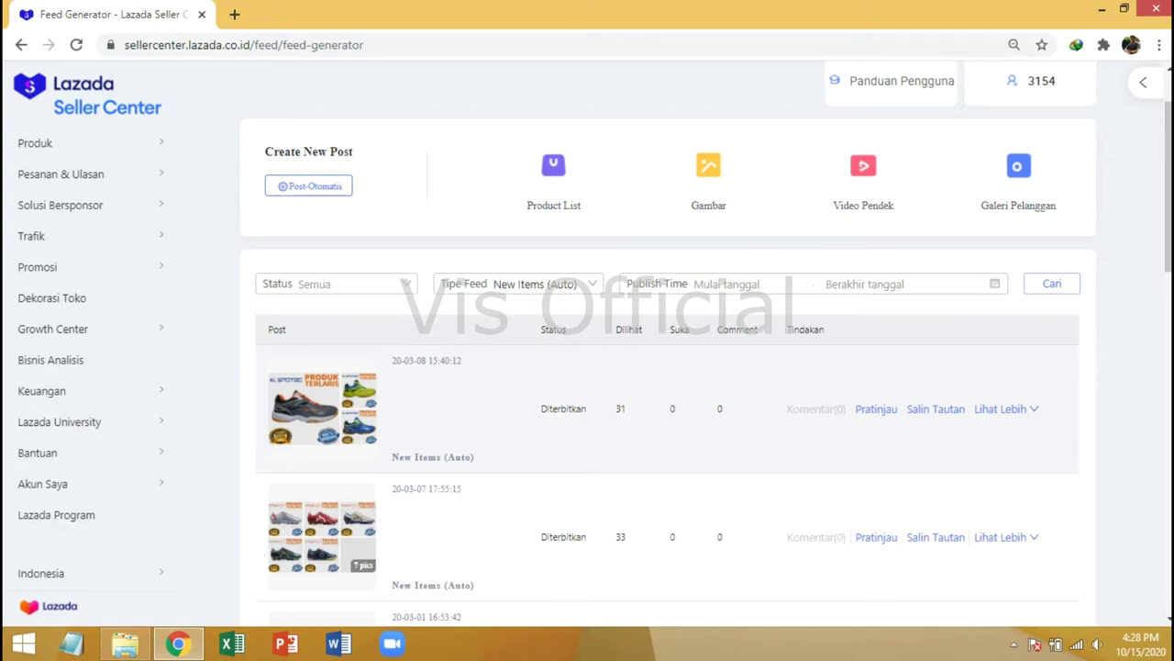
- Start a new feed post of the Product List type and visit its empty description field
scroll(706, 340, "up", 1)
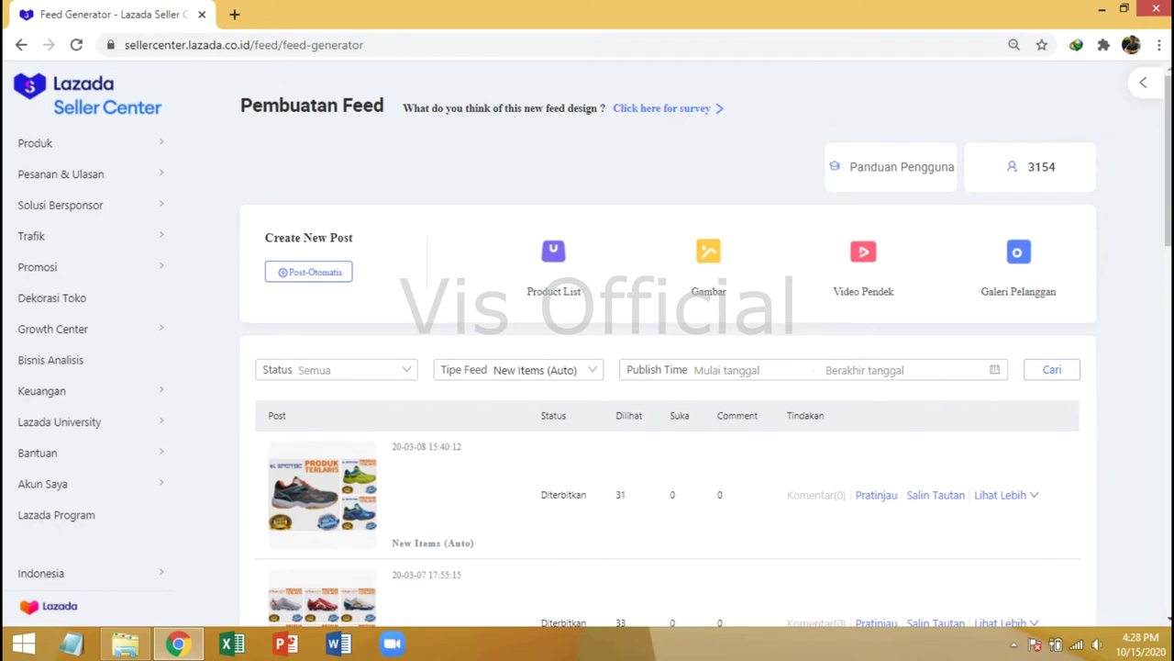
left_click(553, 257)
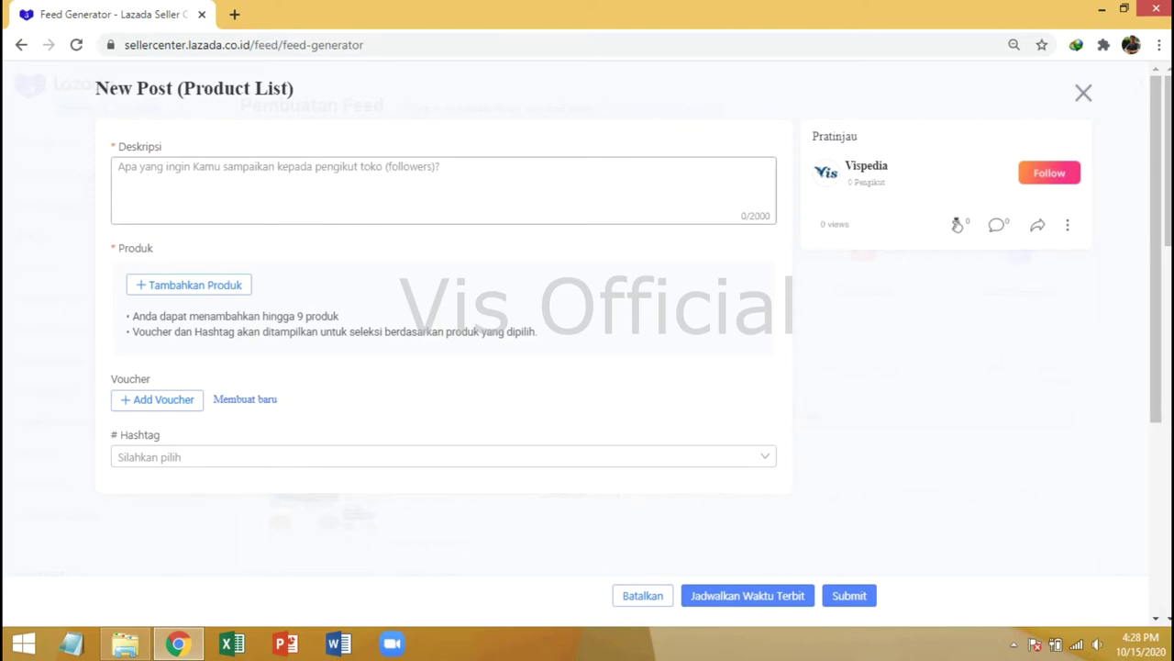
left_click(119, 167)
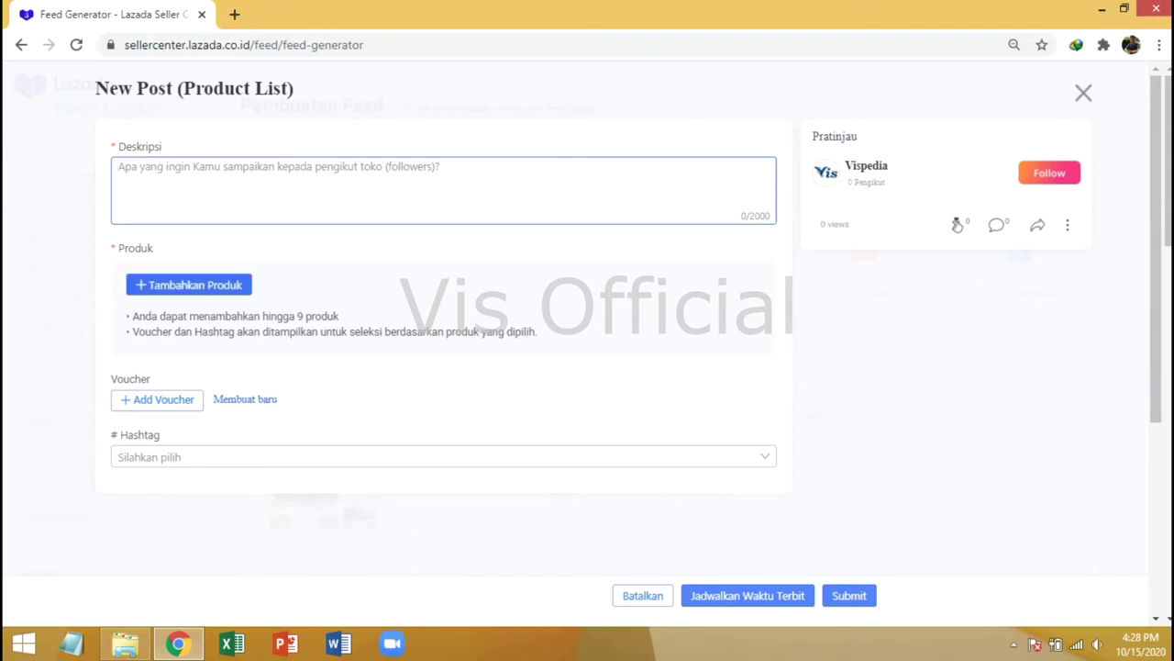
key("Tab")
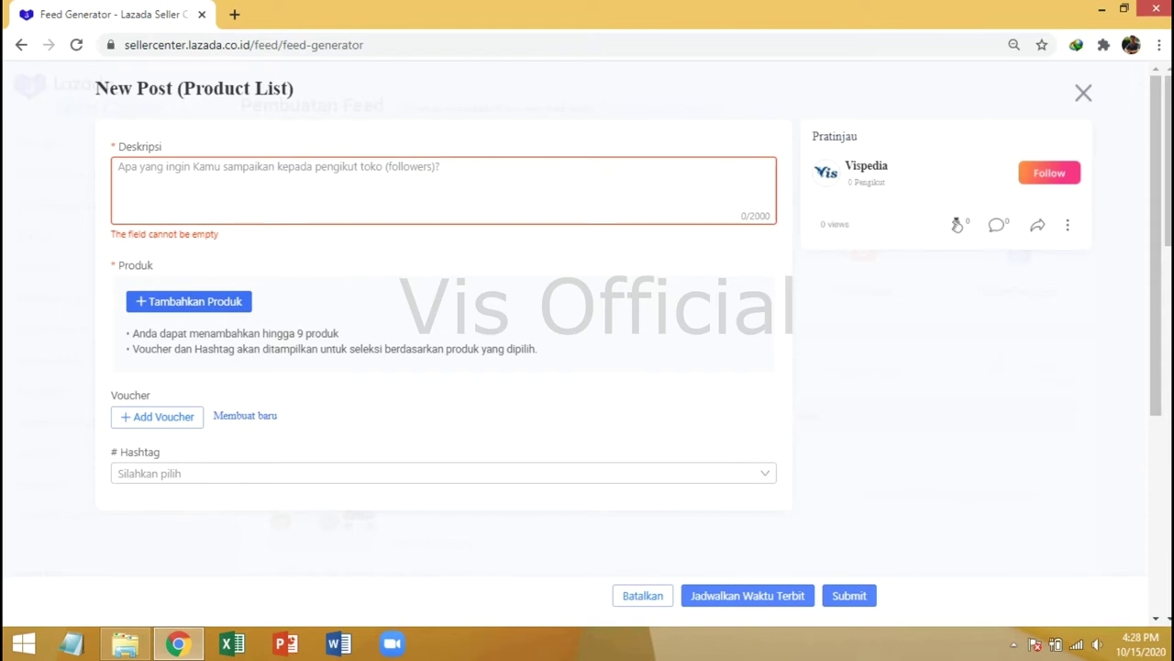
- Add the product "Pempek Telor Kecil - Pempek Beringin (isi 10 pcs) Asli Original Pempek Palembang" to the post
left_click(189, 301)
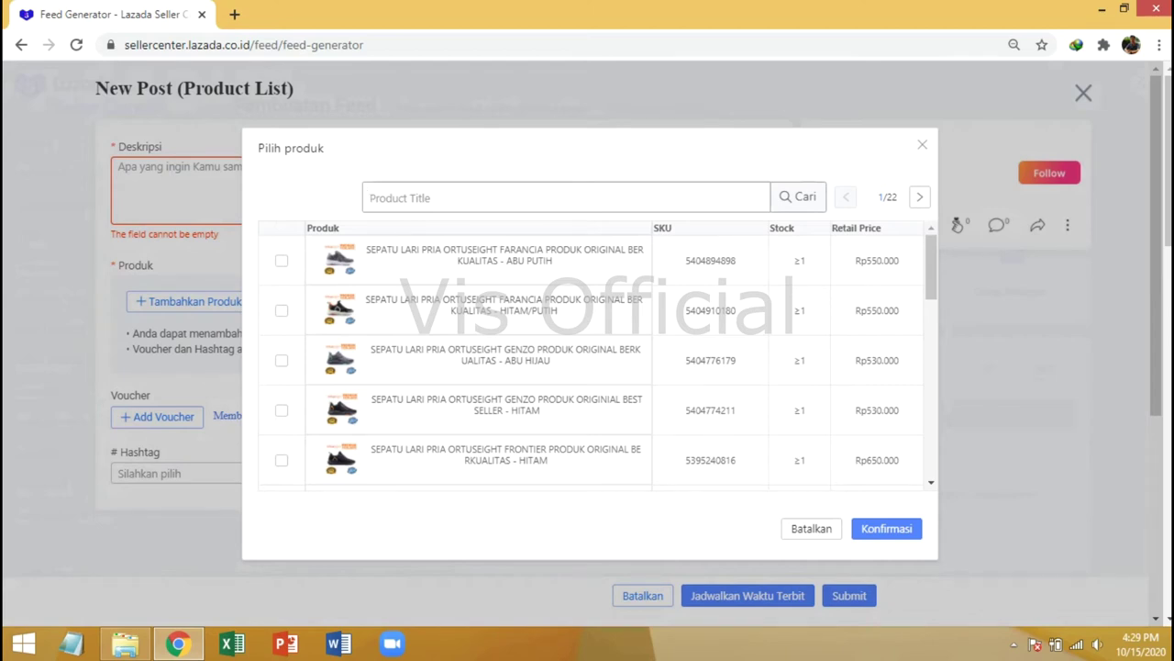
scroll(596, 358, "down", 3)
scroll(596, 358, "down", 3)
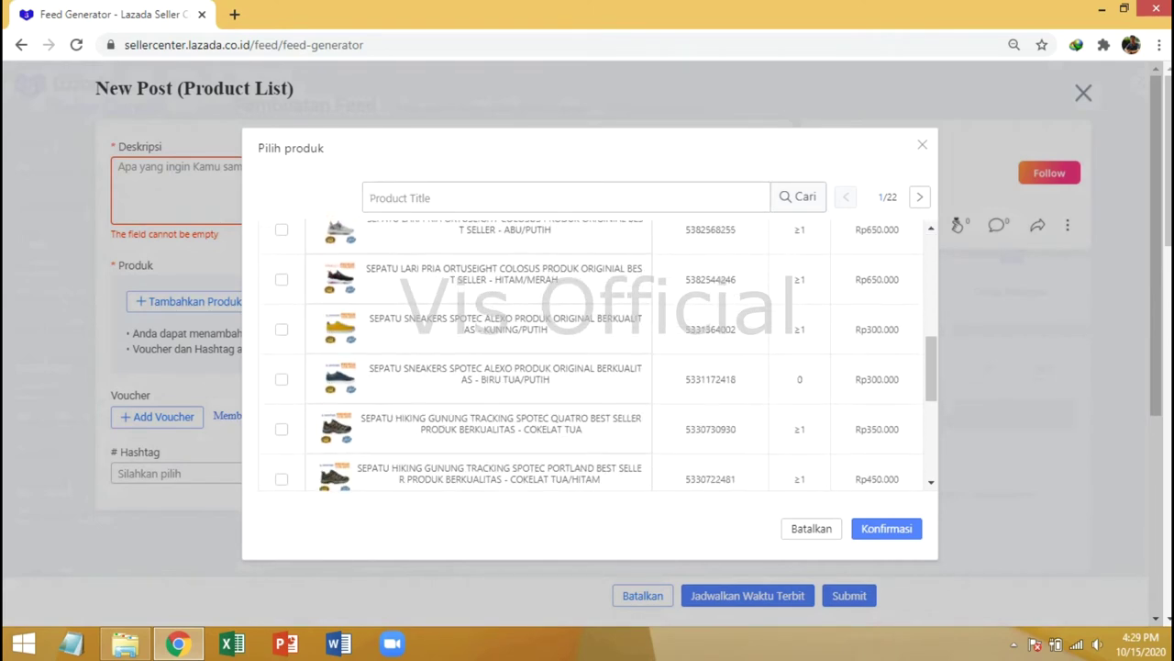
scroll(596, 358, "up", 1)
scroll(596, 358, "down", 3)
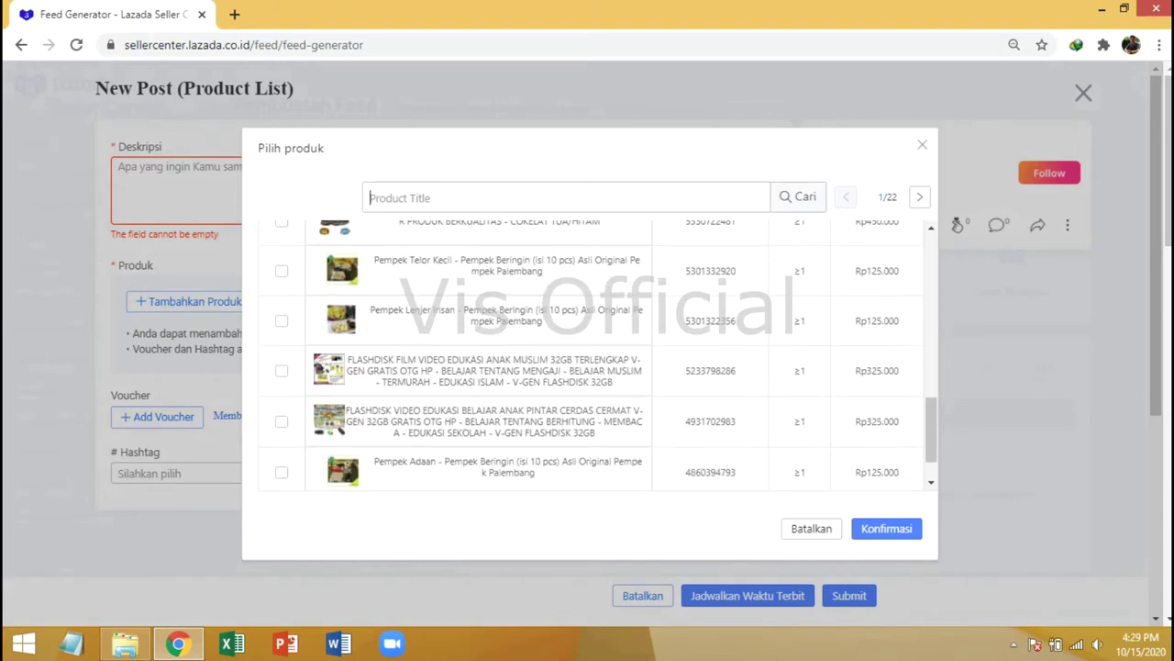
scroll(597, 358, "up", 1)
left_click(281, 356)
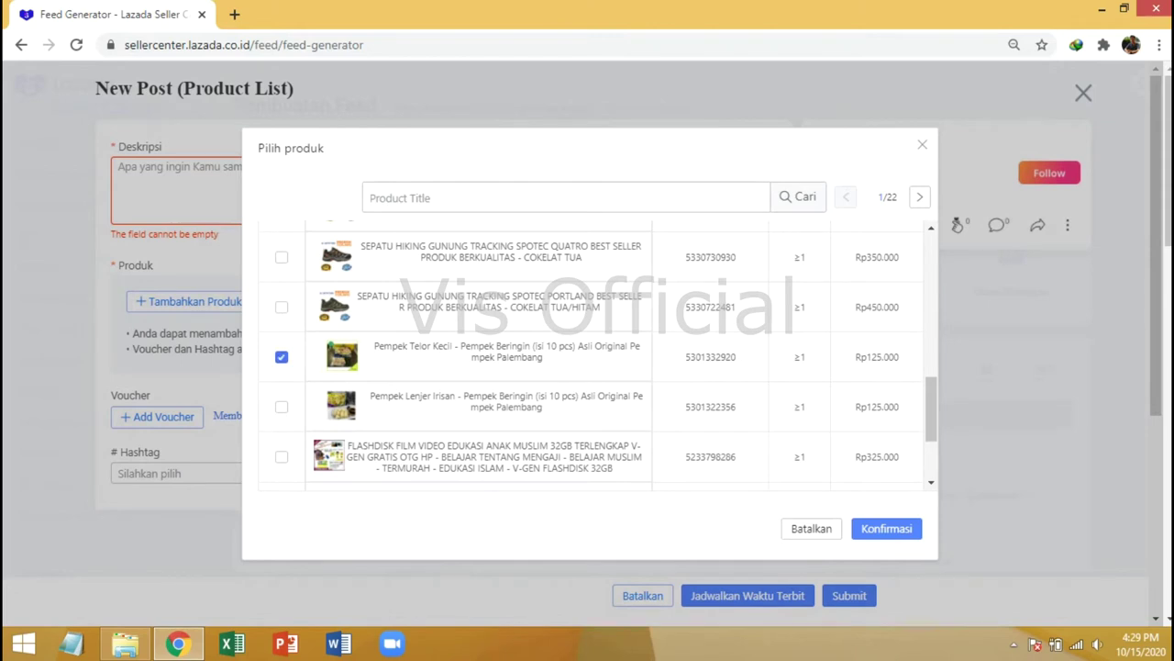
left_click(867, 529)
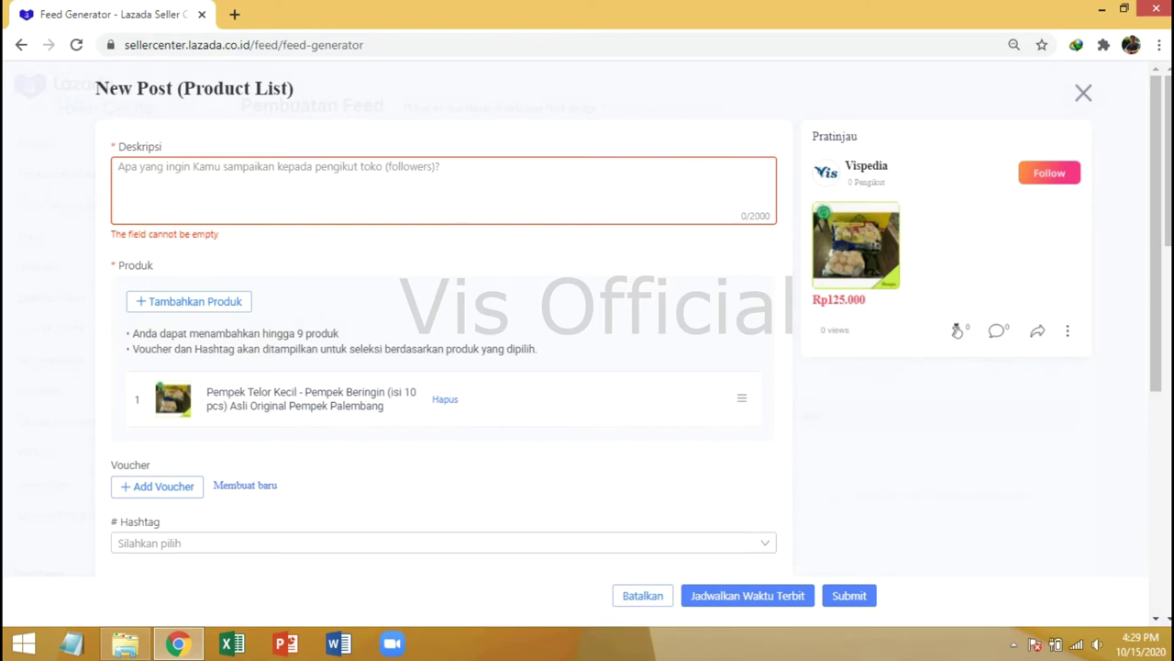
- Enter the description "Ini ada makanan khas palembang yaitu pempek, pempek ini enak dari segi gurih dan renyah yang asin apalagi di tambah pedas cuka..."
left_click(275, 184)
type("Ini ada makanan khas palembang yaitu pempek, ")
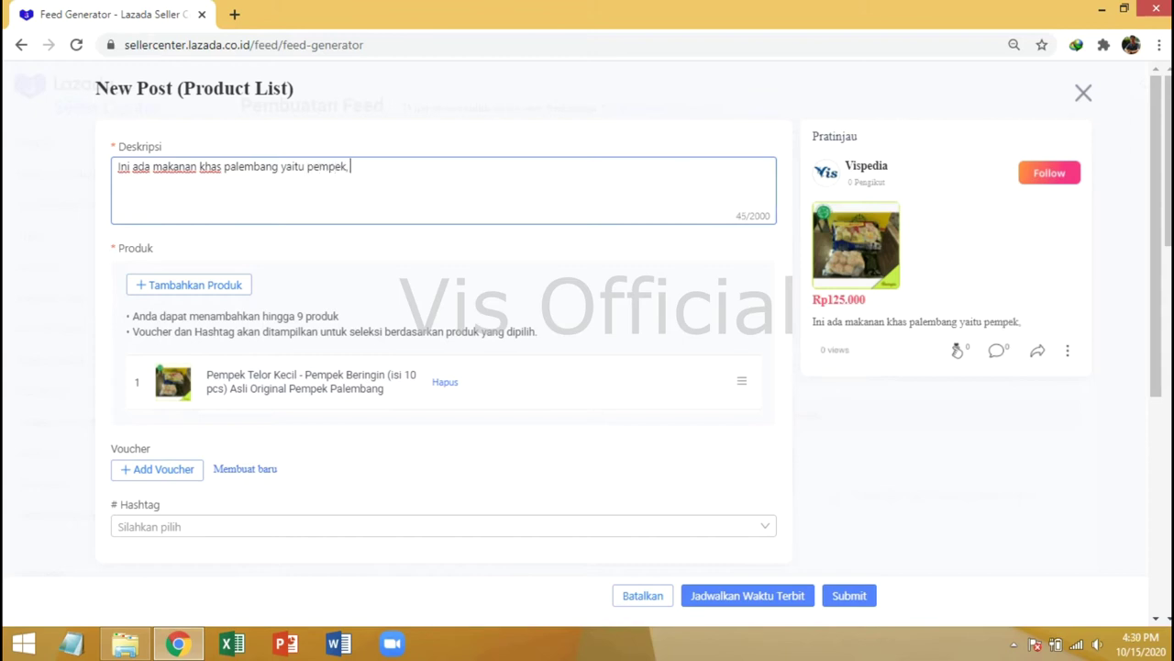
type("pempek ini")
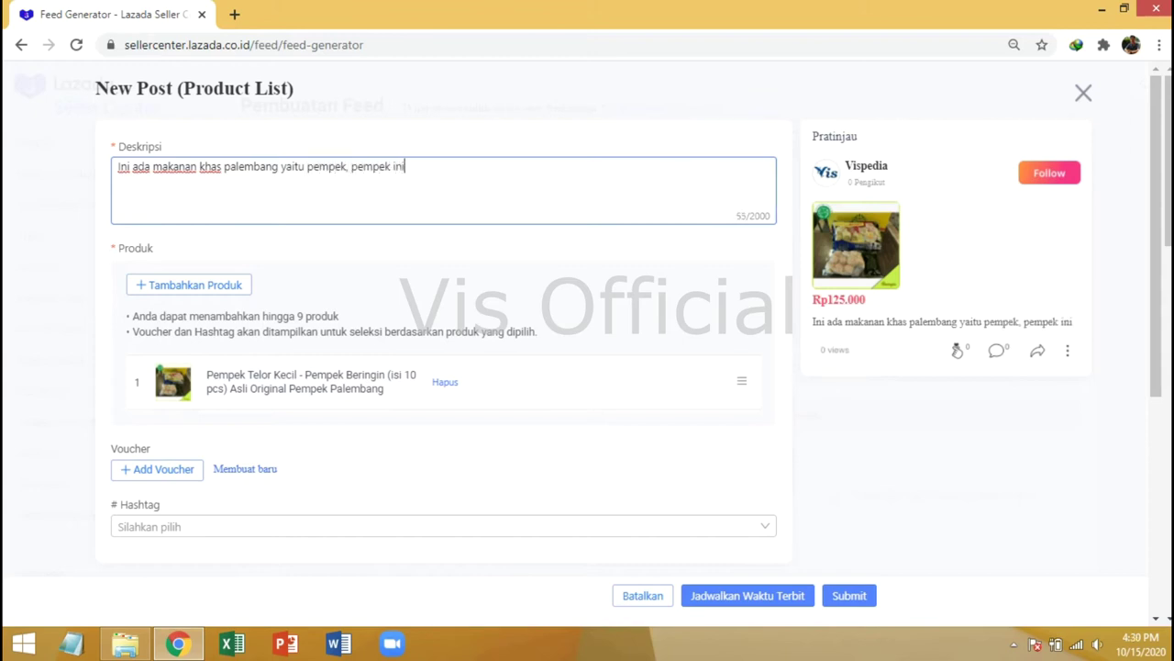
type(" enak dari se")
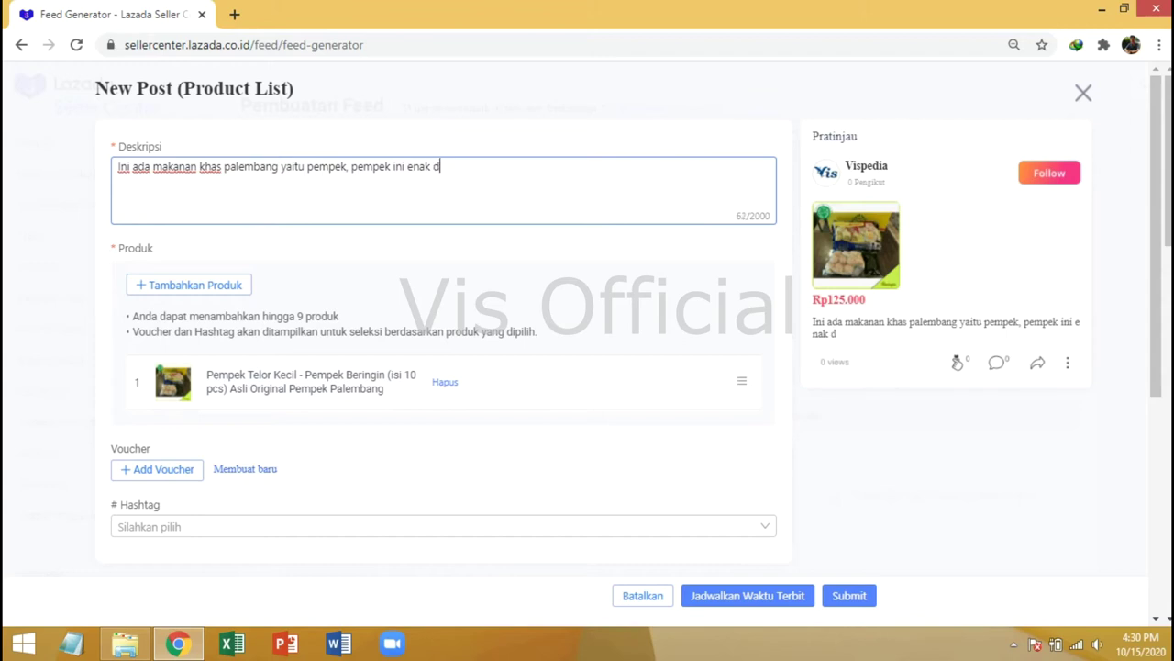
type("gu")
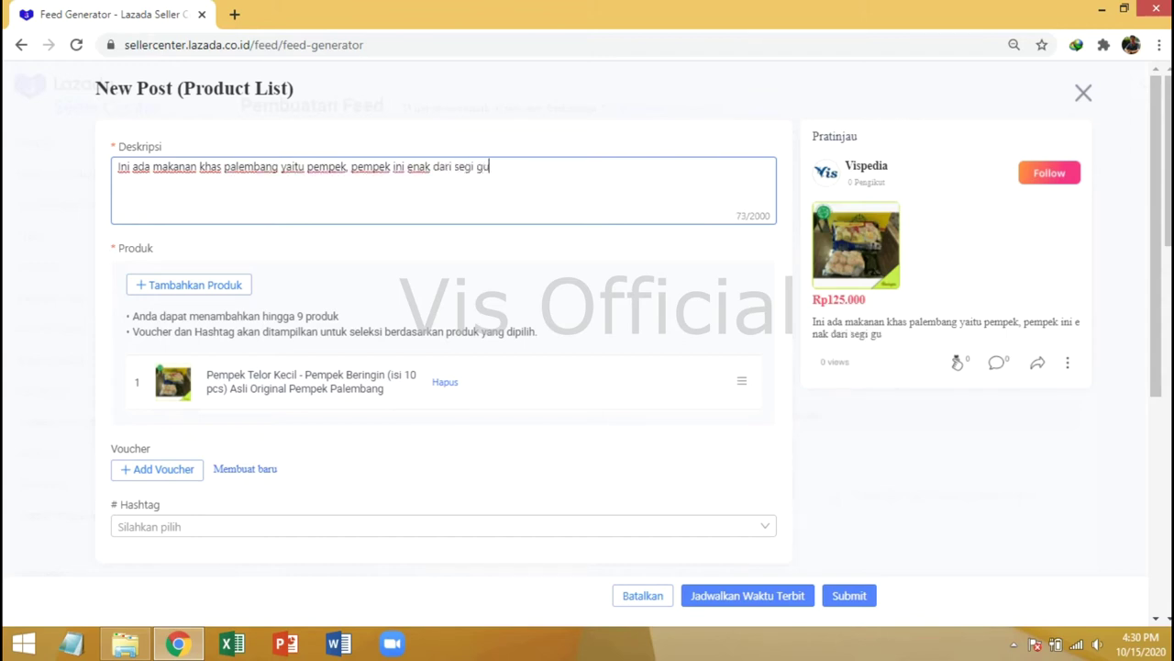
type("rih dan renyah yang as")
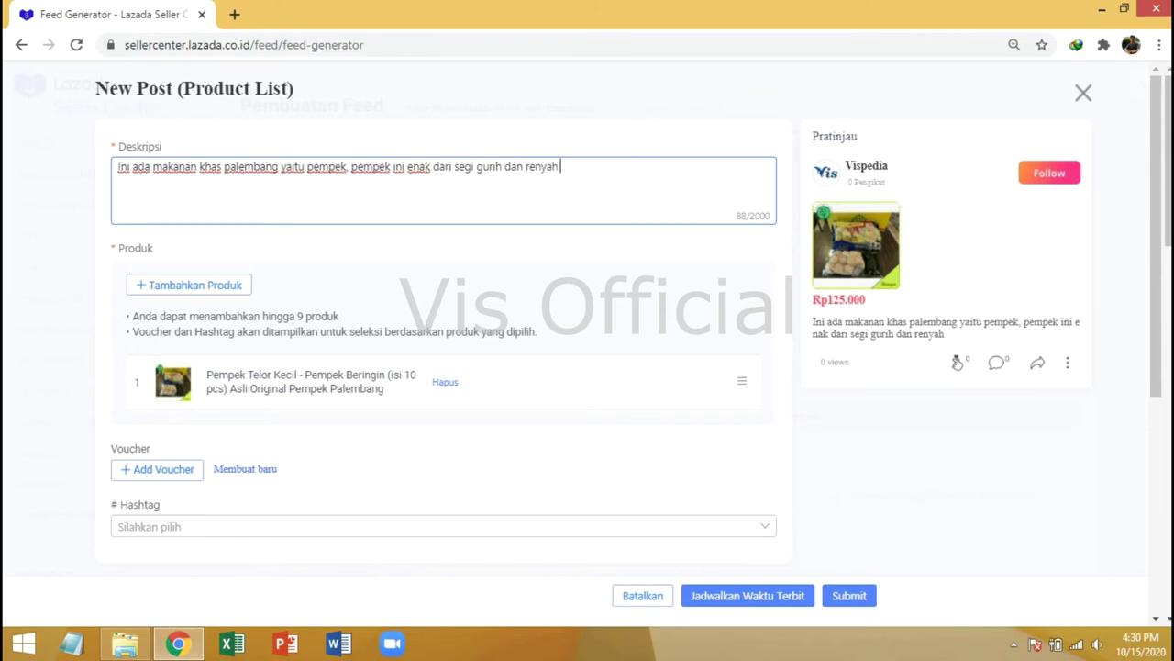
type("in apalagi ")
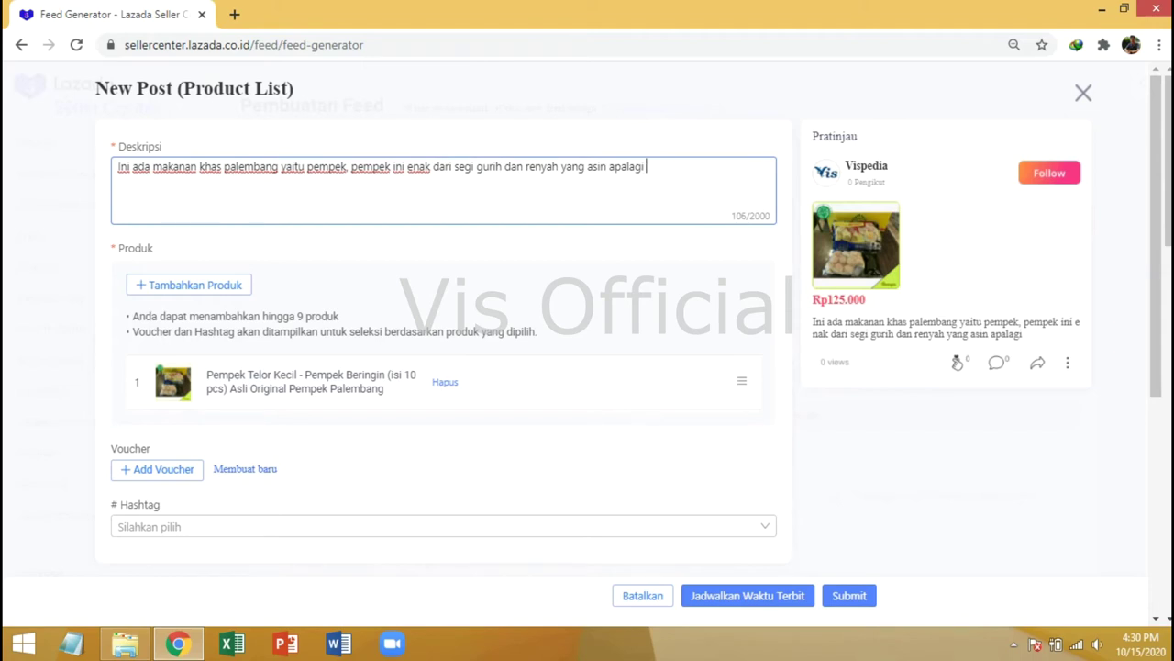
type("di tambah")
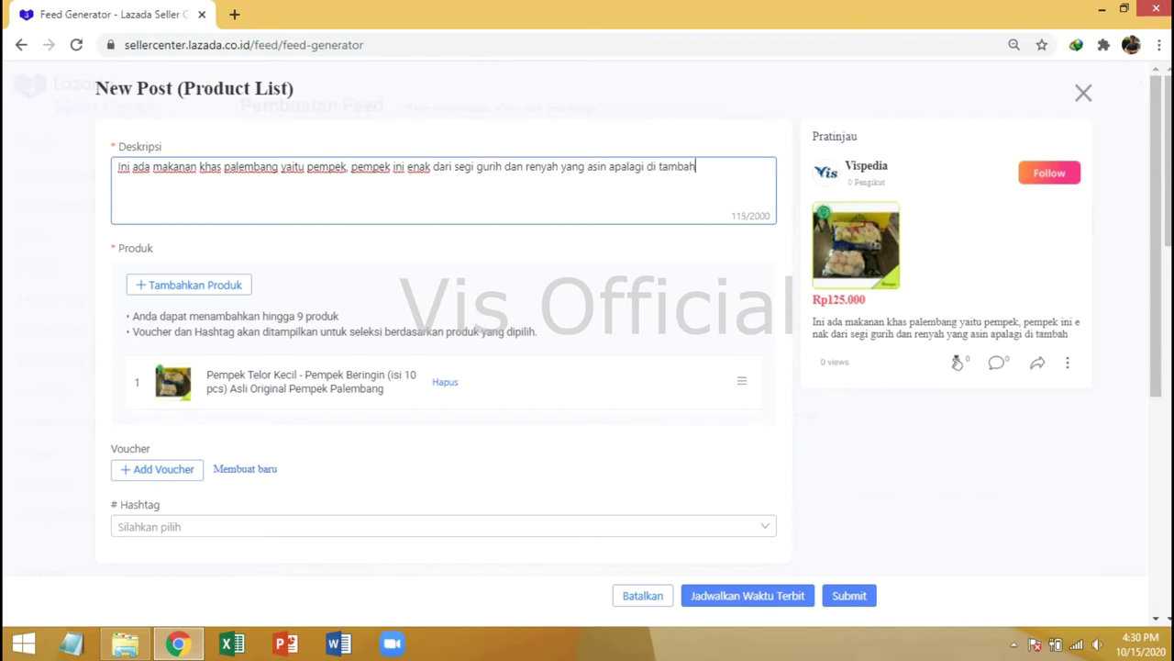
type(" pedas cu")
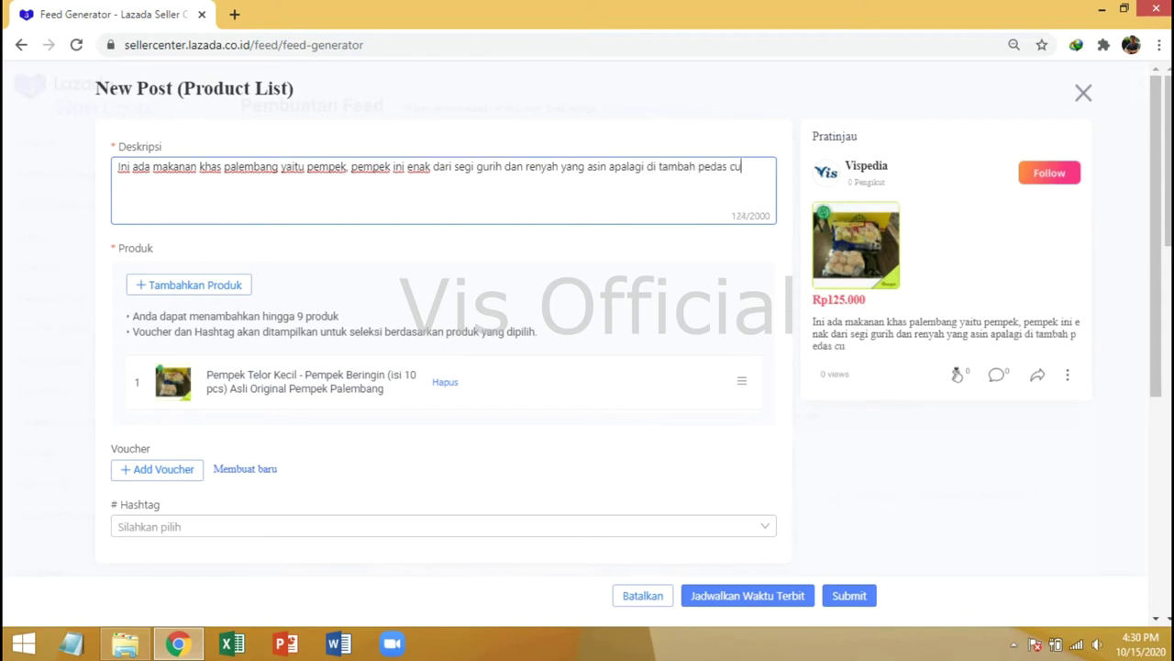
type("ka...")
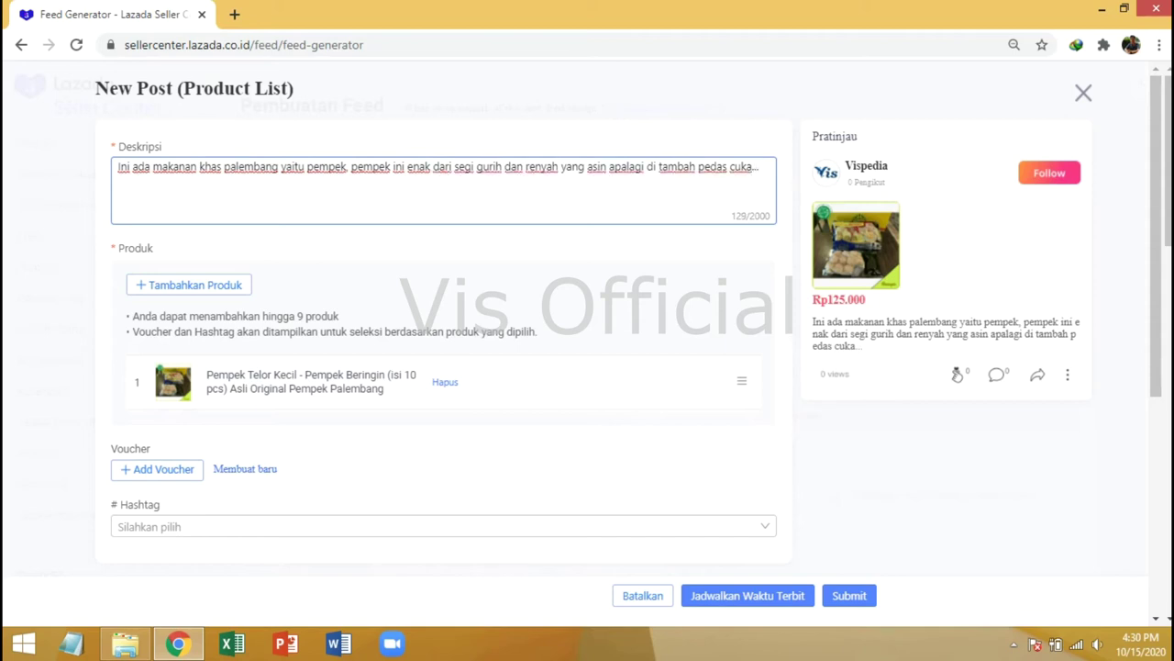
- Add a new line to the description reading "pempek merek beringin ini sangat terkenal di kota palembang karena khas enak"
key("Return")
type("pempek merek beri")
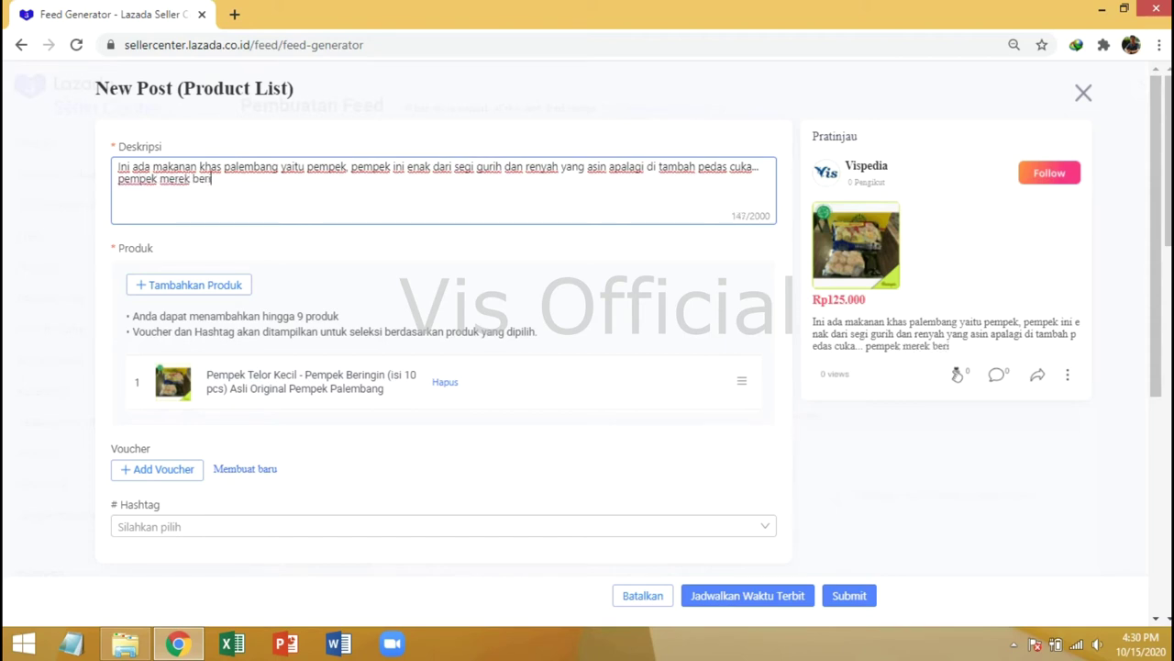
type("ngin ini ")
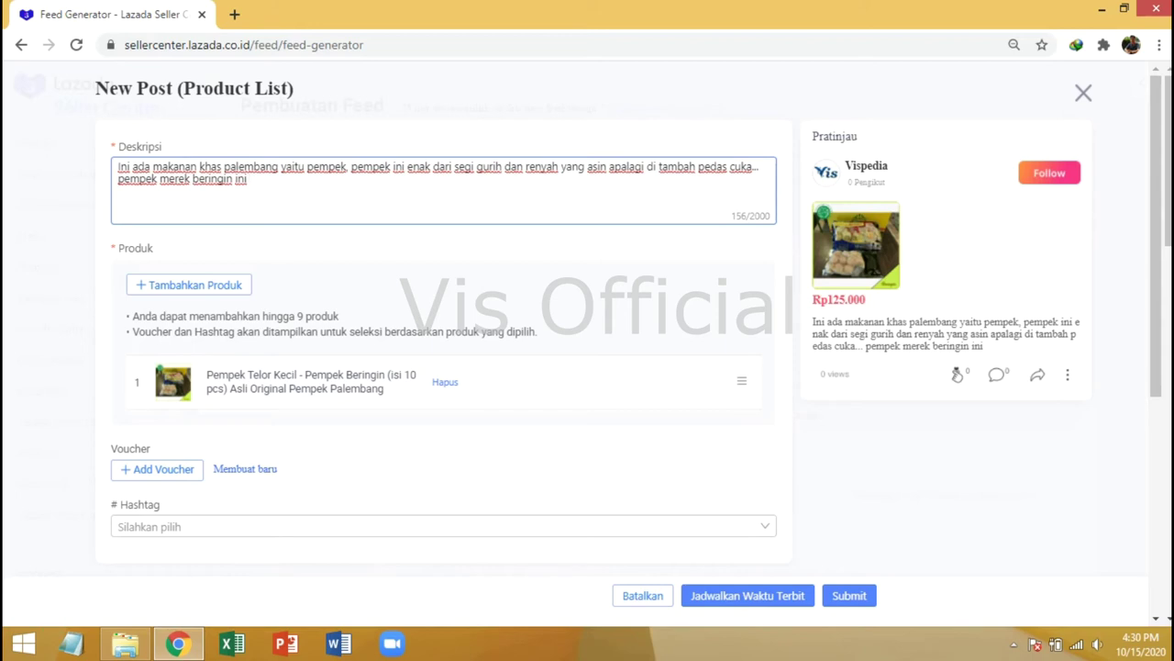
type("sangat terken")
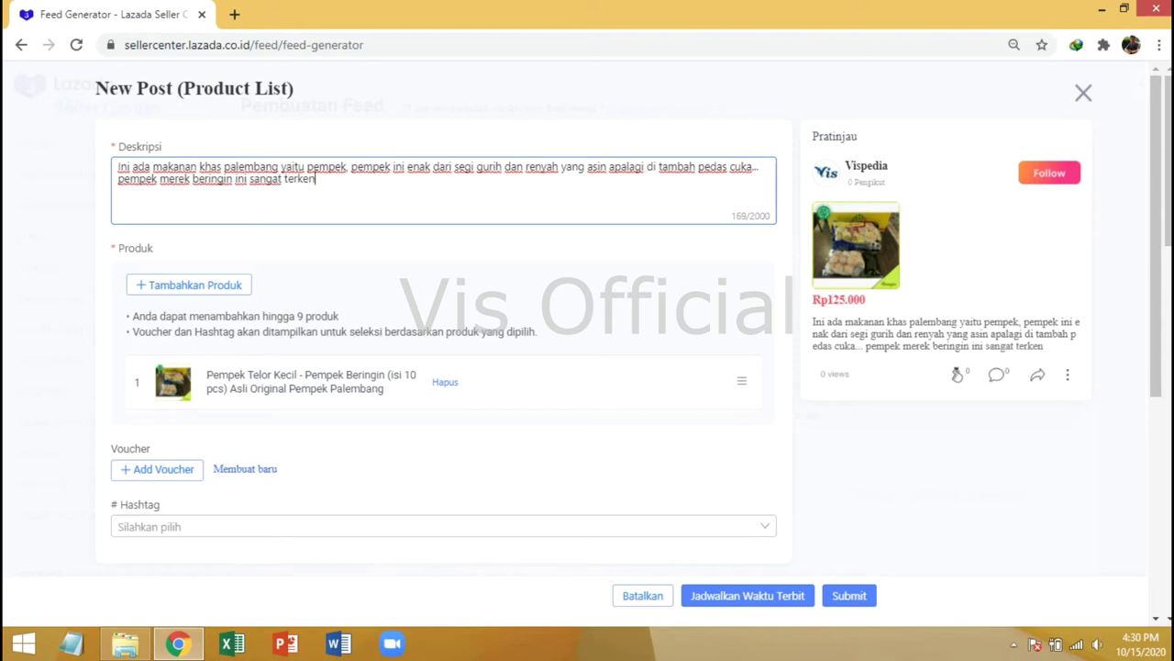
type("al di kota palemban")
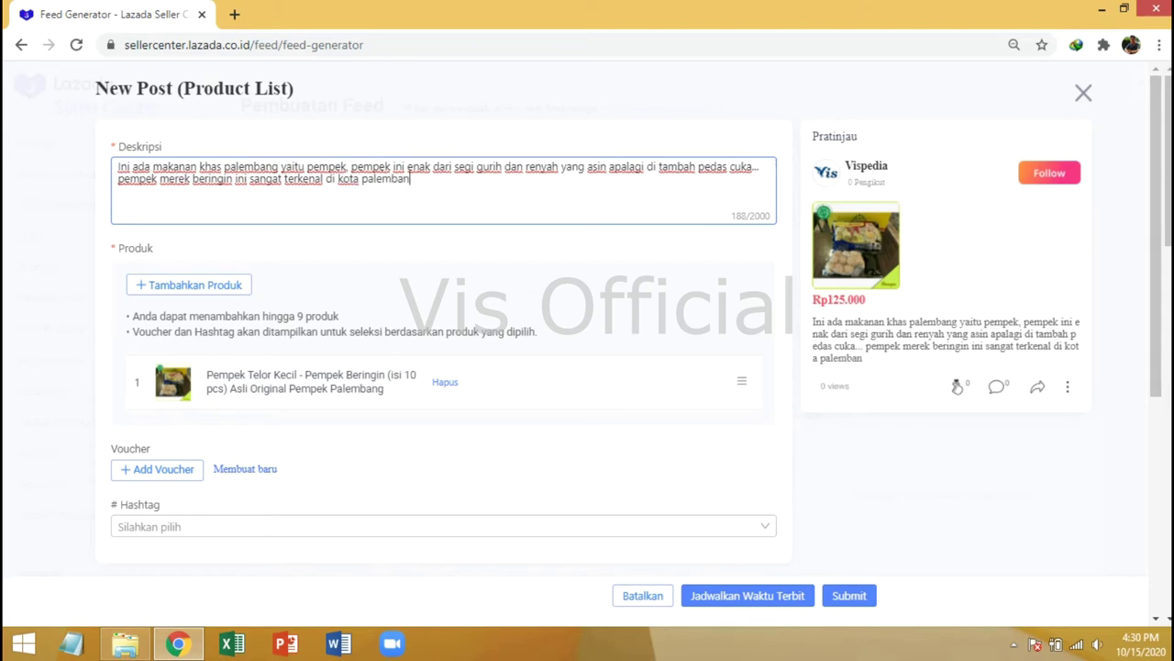
type("g karena ")
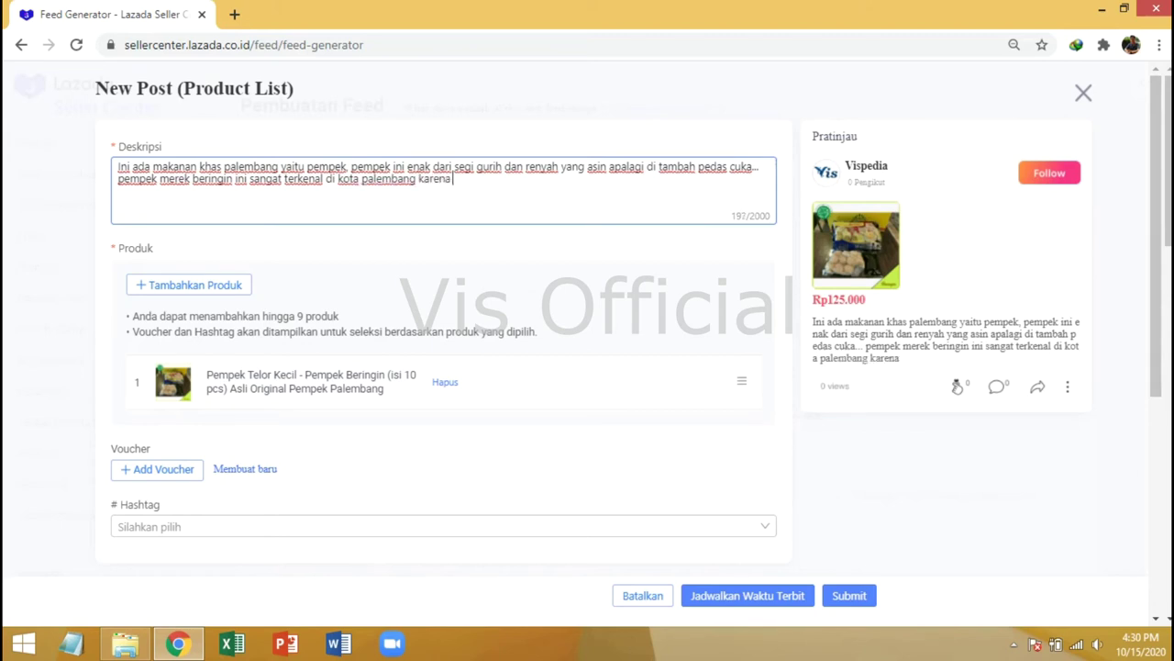
type("khas enak")
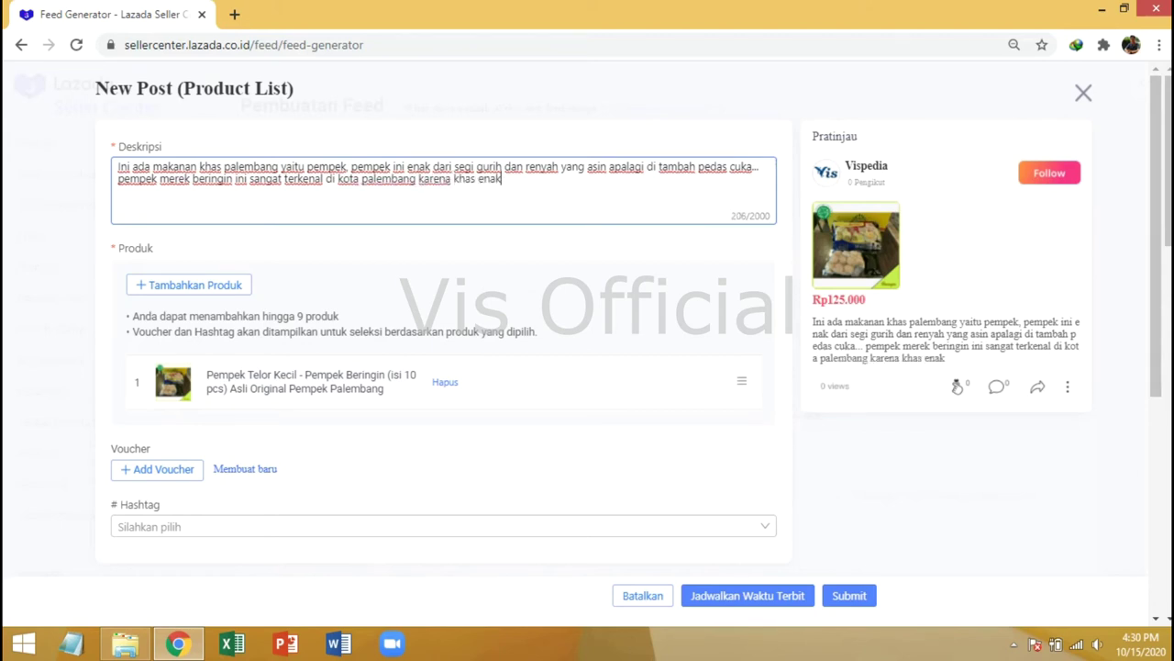
- Finish the description with ' nya, yuk teman" langsung aja di pesan pempeknya lagi promo.... ^_^' and highlight the closing call to order
type(" nya, yuk tem")
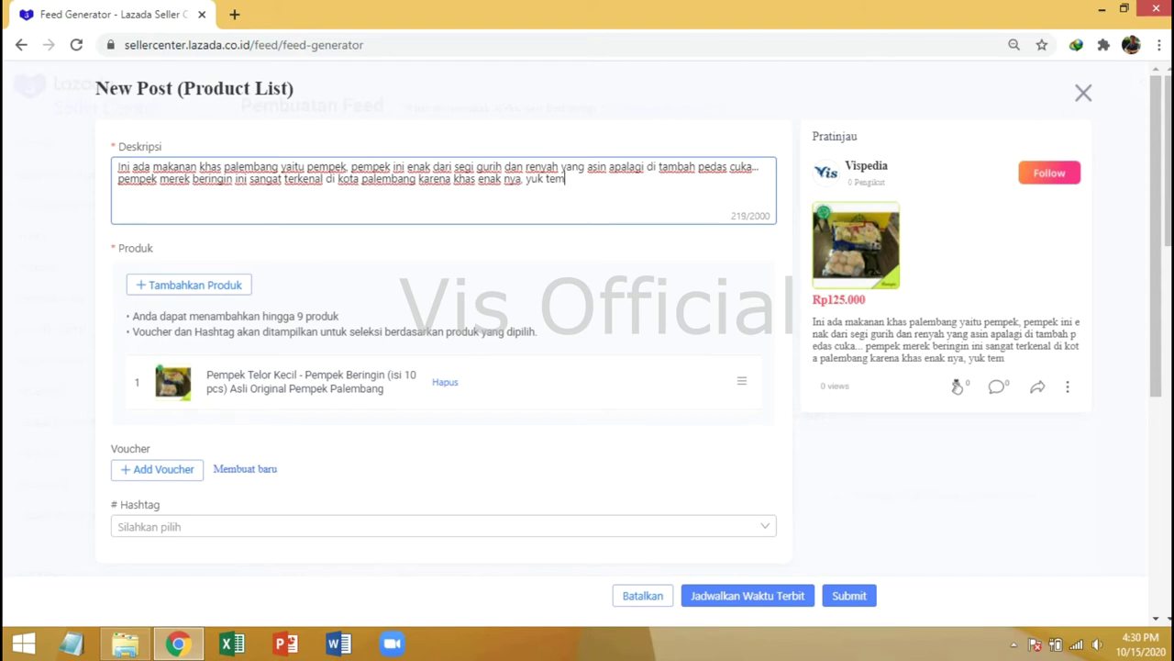
type("an\" langsun")
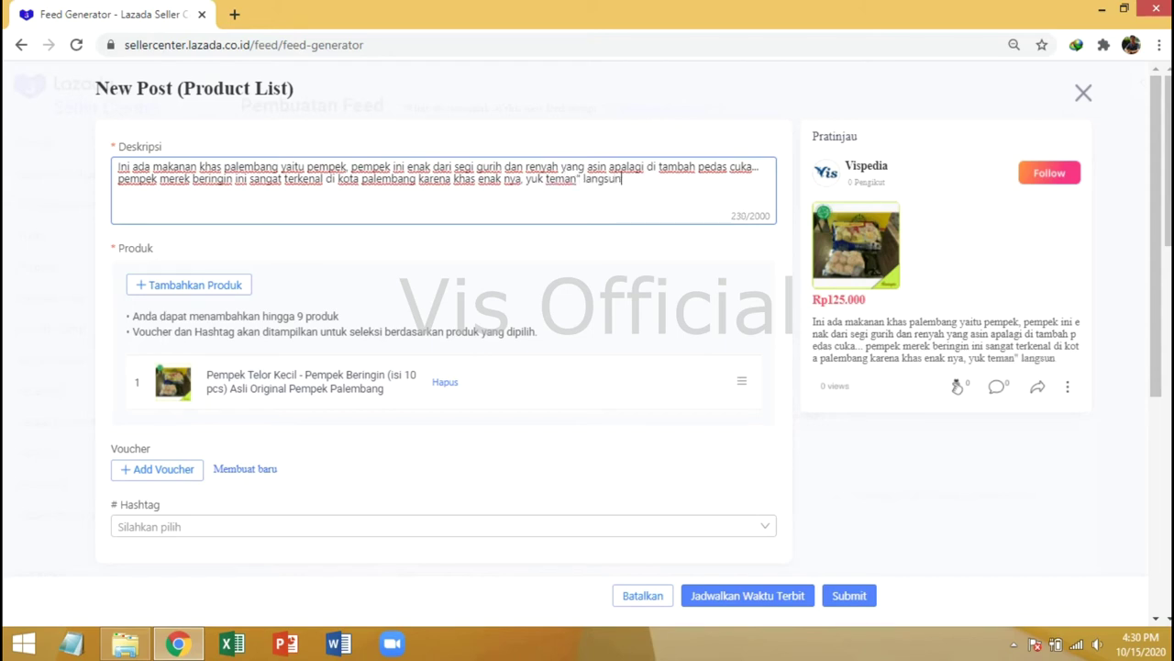
type("g aja di pes")
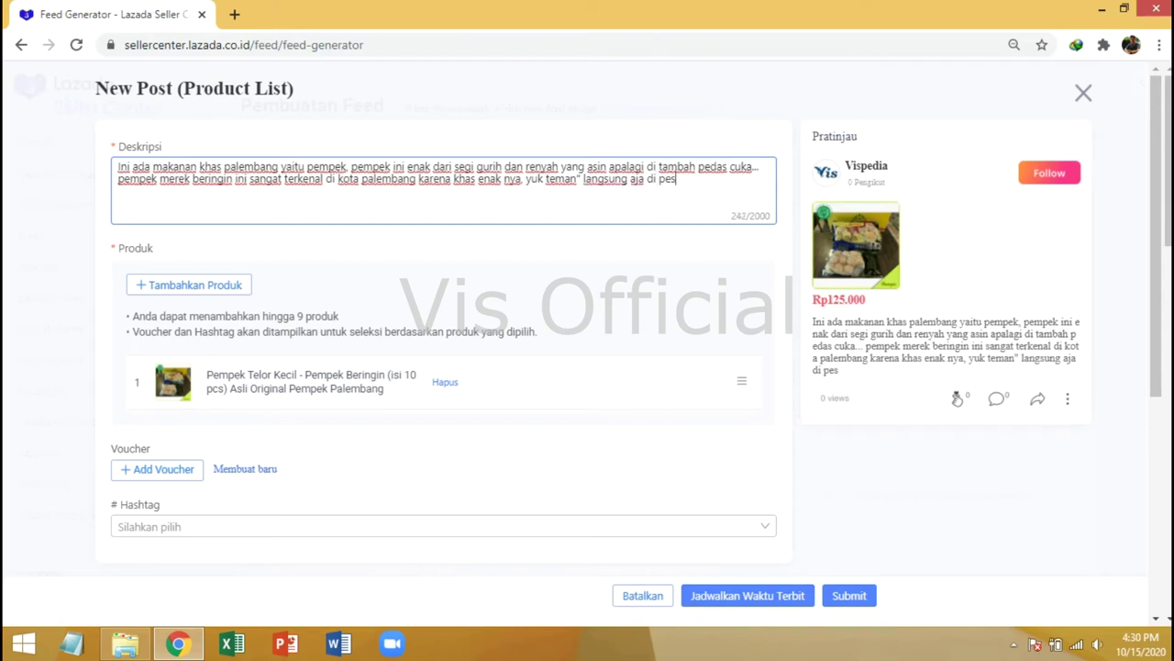
type("an pempeknya lag")
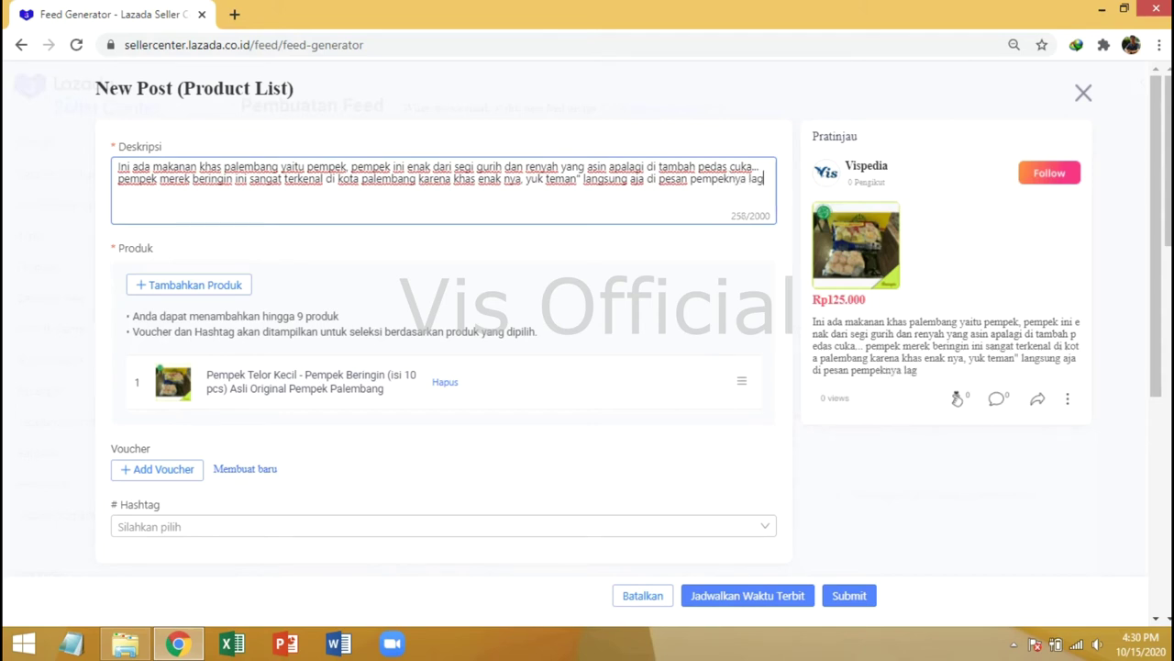
type("i promo....")
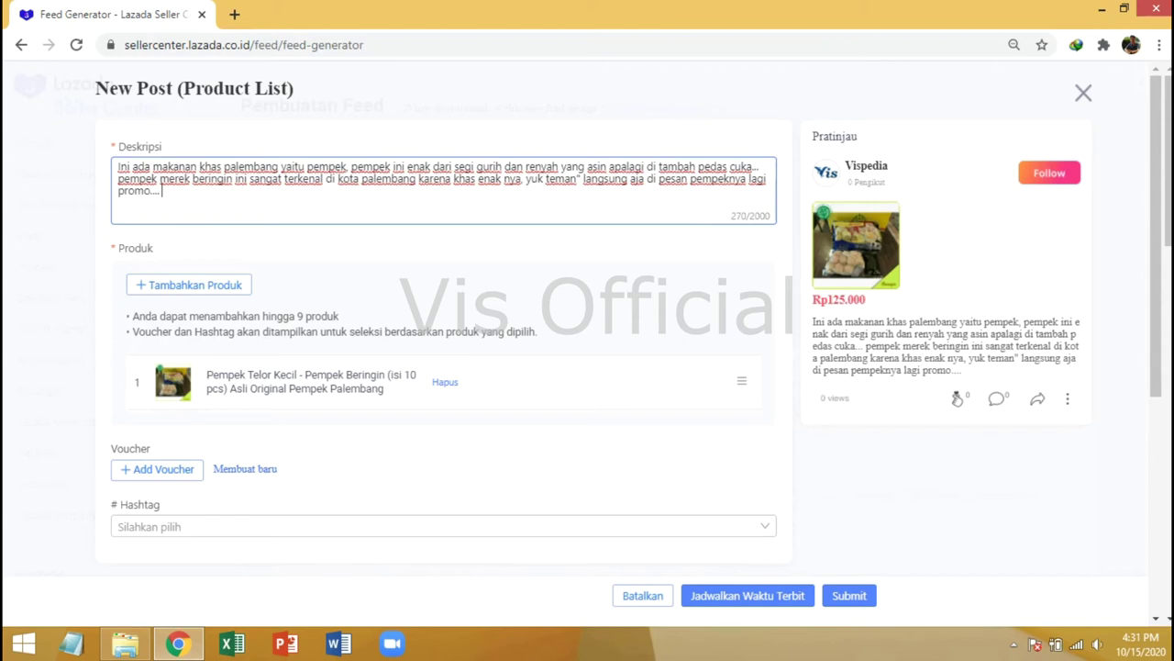
type(" ^_^")
left_click_drag(523, 178, 183, 191)
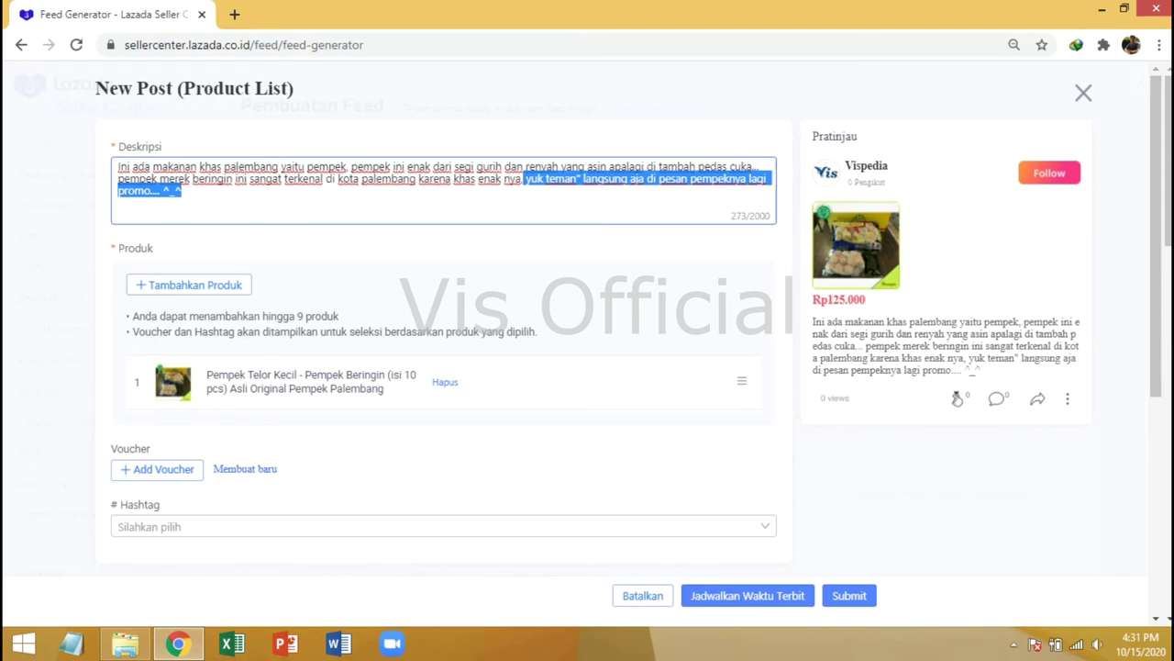
- Attach the Rp1.000 voucher "Voucher Hemat" to the post
scroll(441, 367, "down", 1)
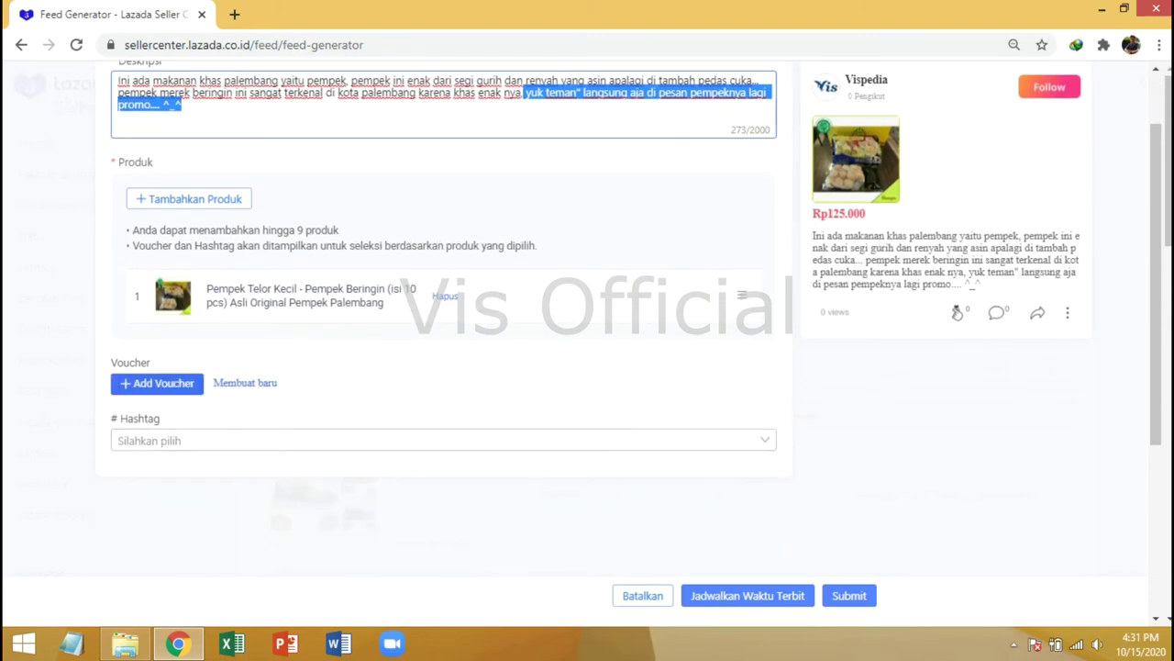
left_click(157, 382)
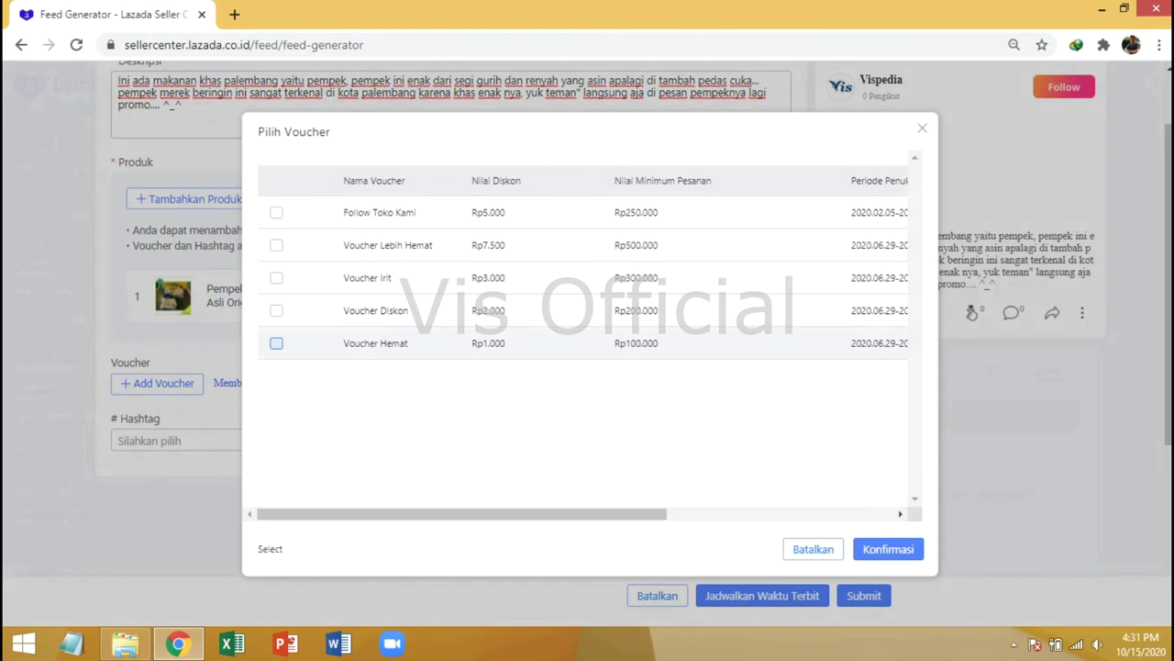
left_click(276, 343)
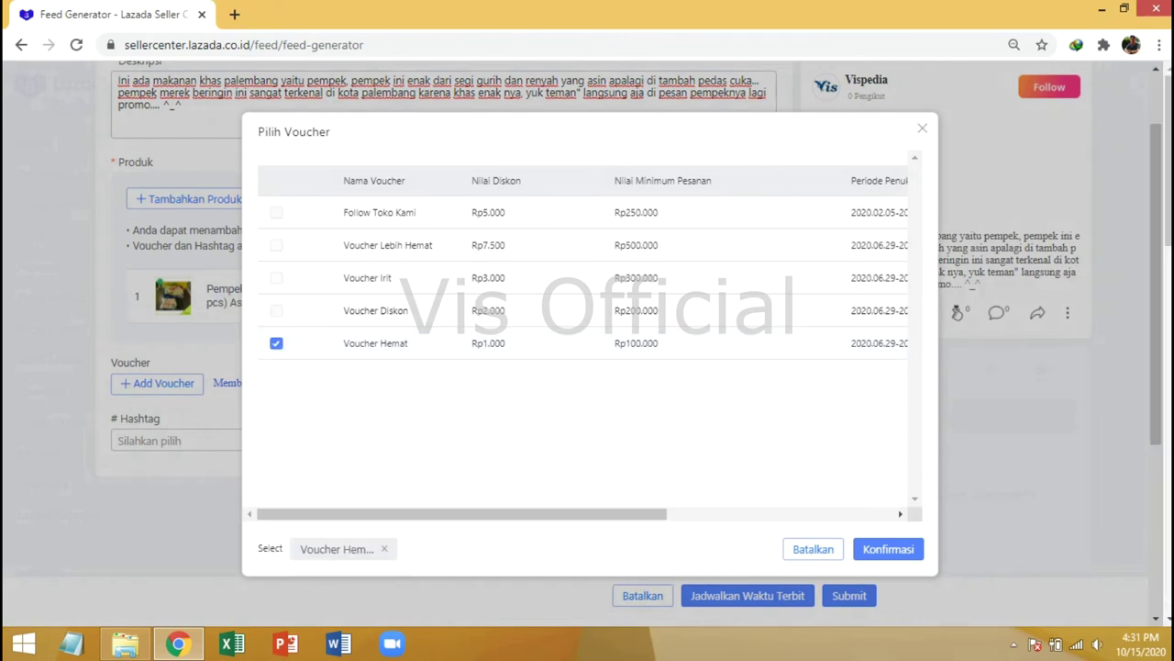
left_click(887, 549)
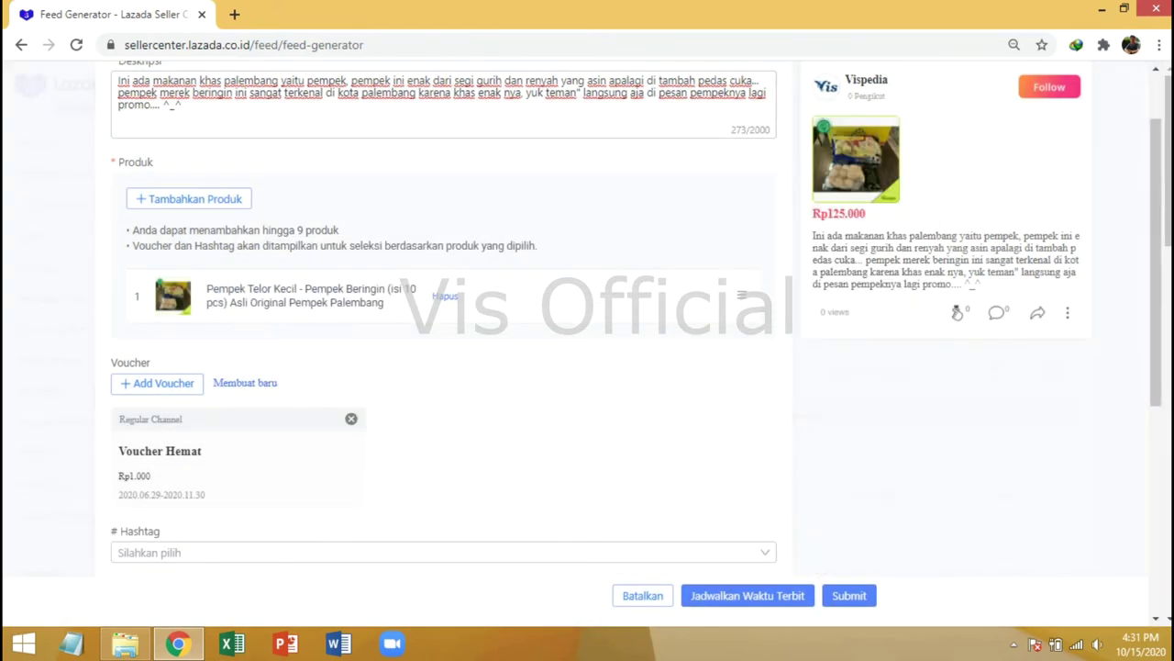
- Add the hashtags #Lazada1111, #Piknik Asyik, #Bekal Enak Buatan Bunda, #Bekal Buat Si Kecil and #Jangan Takut Gendut to the post
scroll(587, 321, "down", 1)
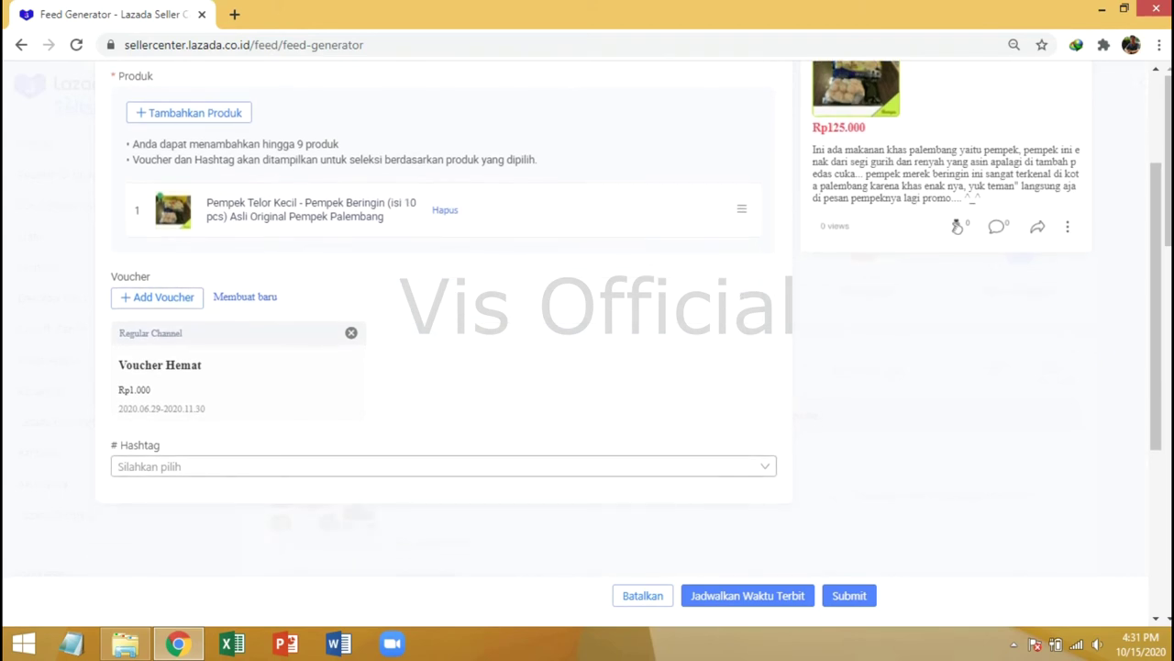
left_click(443, 466)
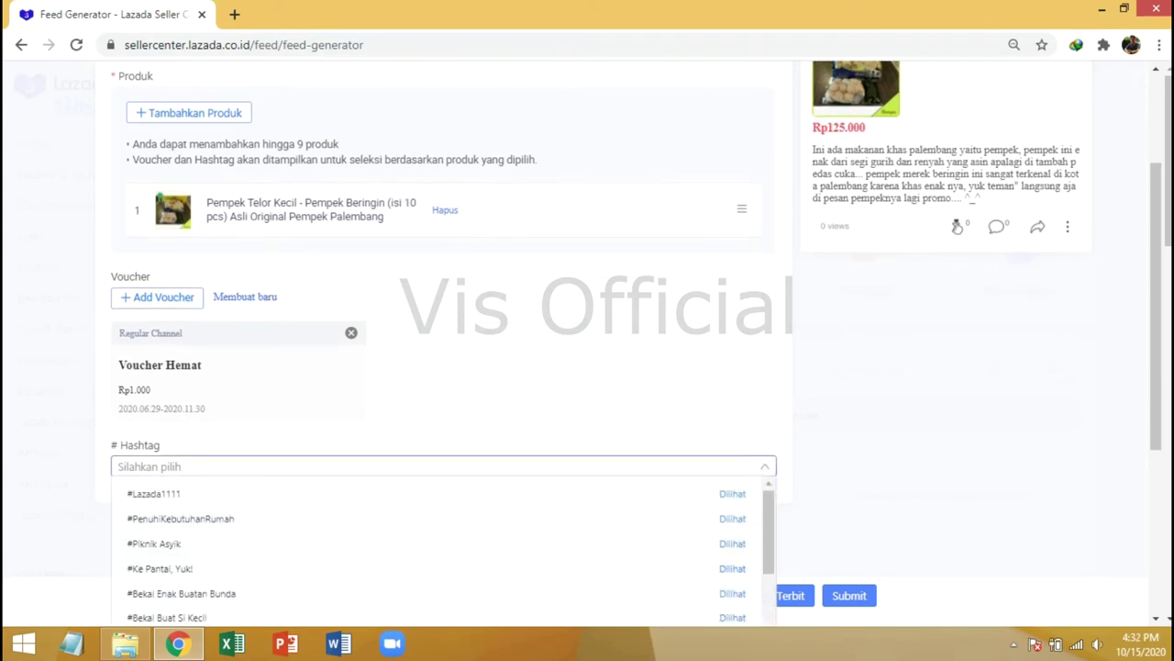
scroll(587, 321, "down", 1)
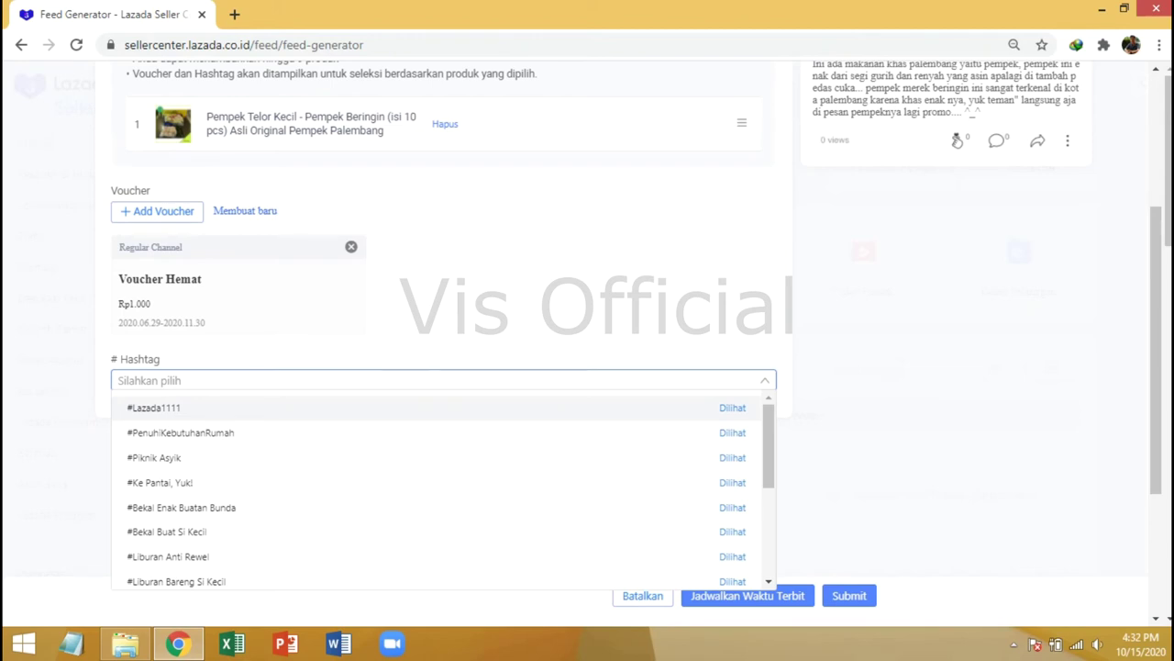
left_click(154, 407)
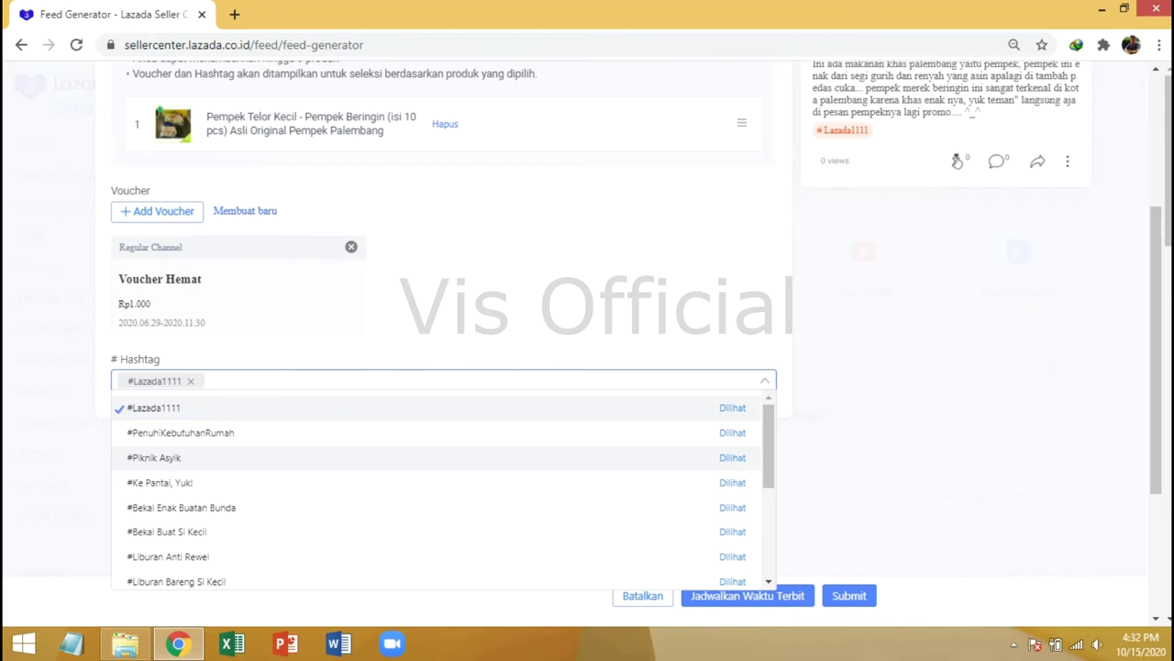
left_click(154, 457)
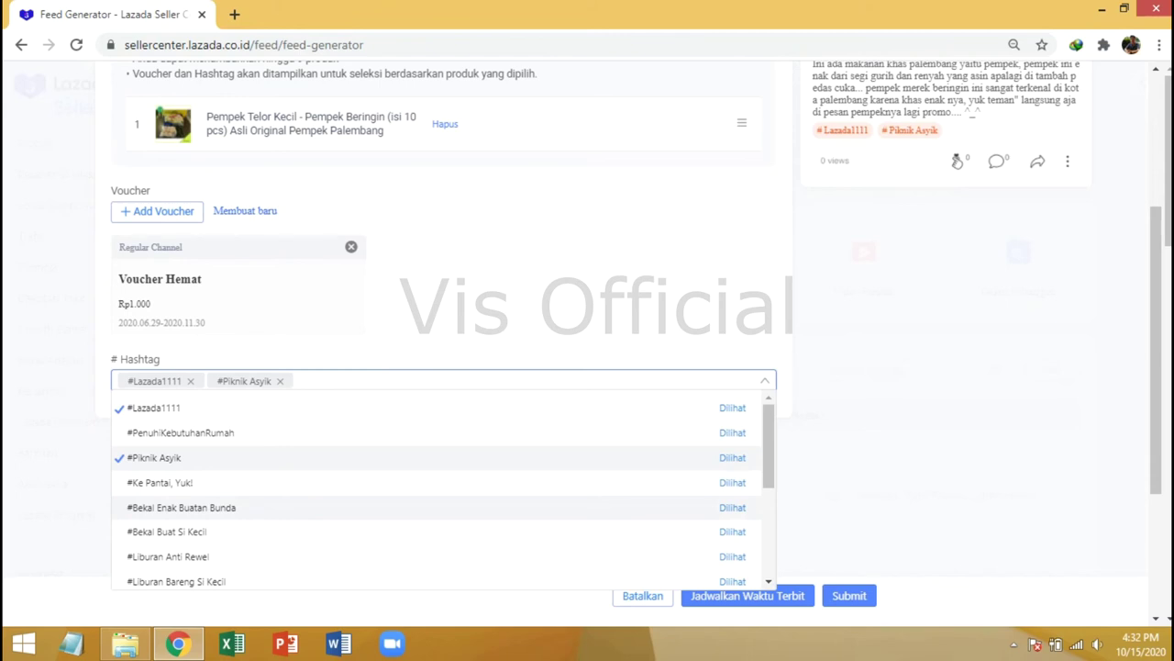
left_click(181, 507)
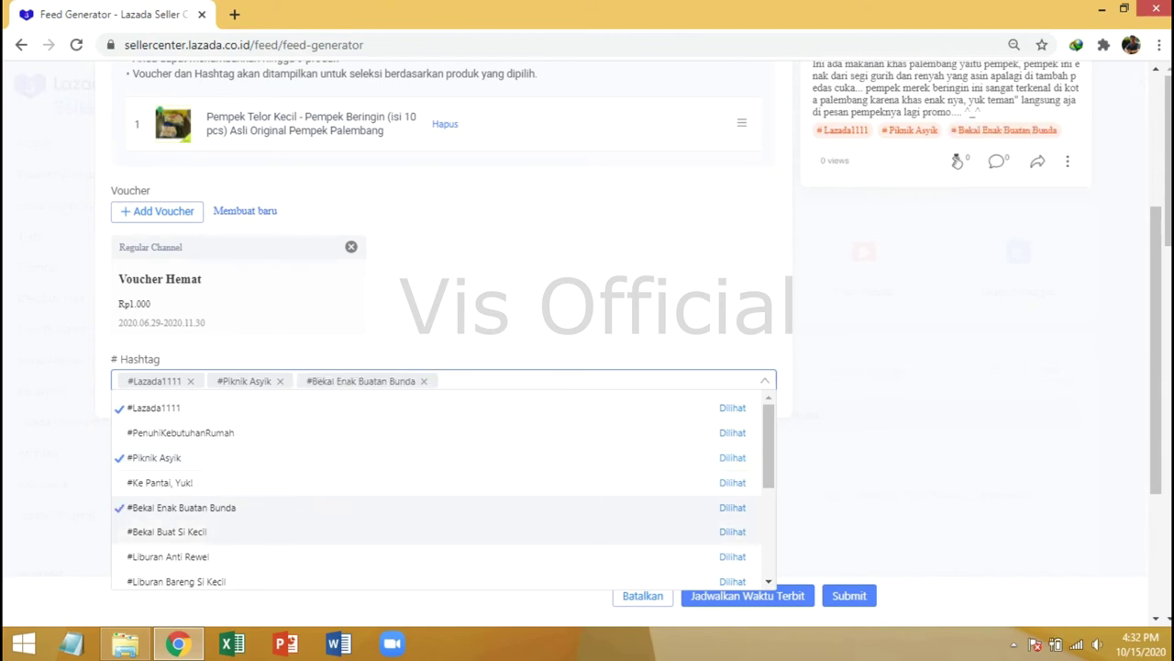
left_click(166, 532)
scroll(166, 532, "down", 1)
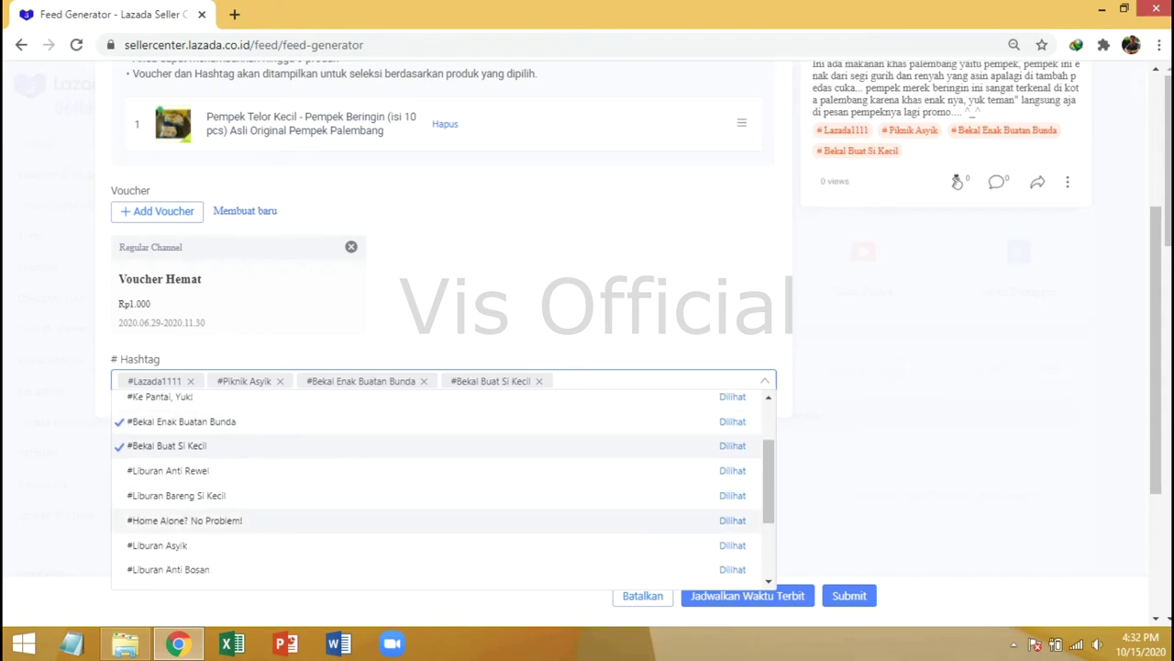
scroll(166, 533, "down", 1)
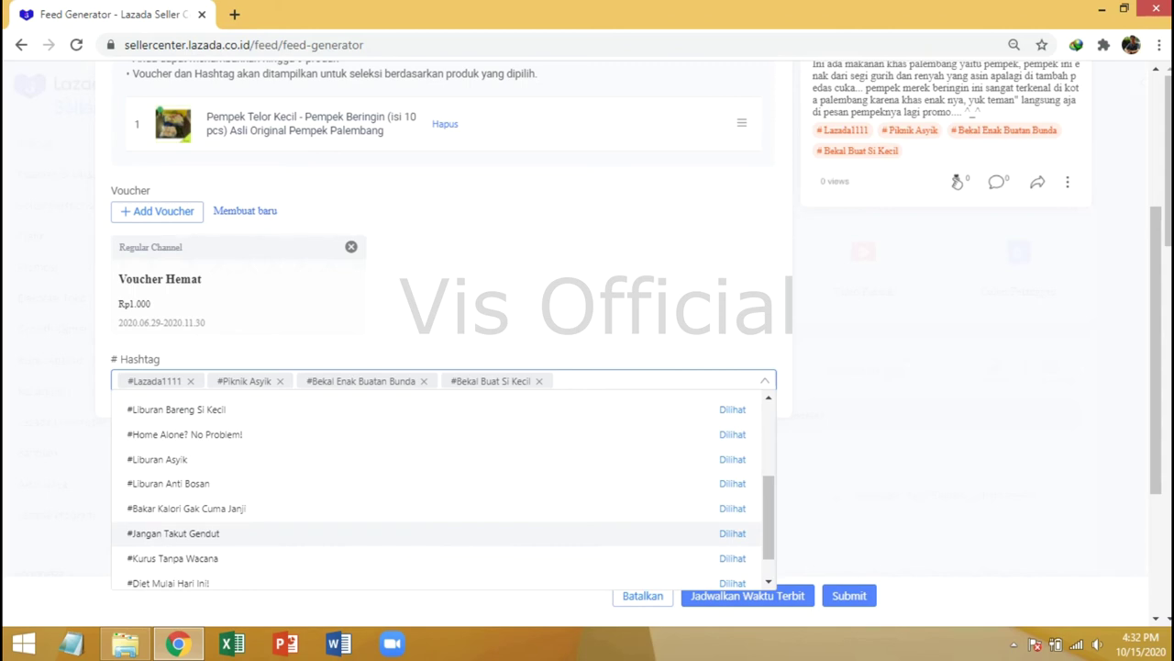
left_click(172, 533)
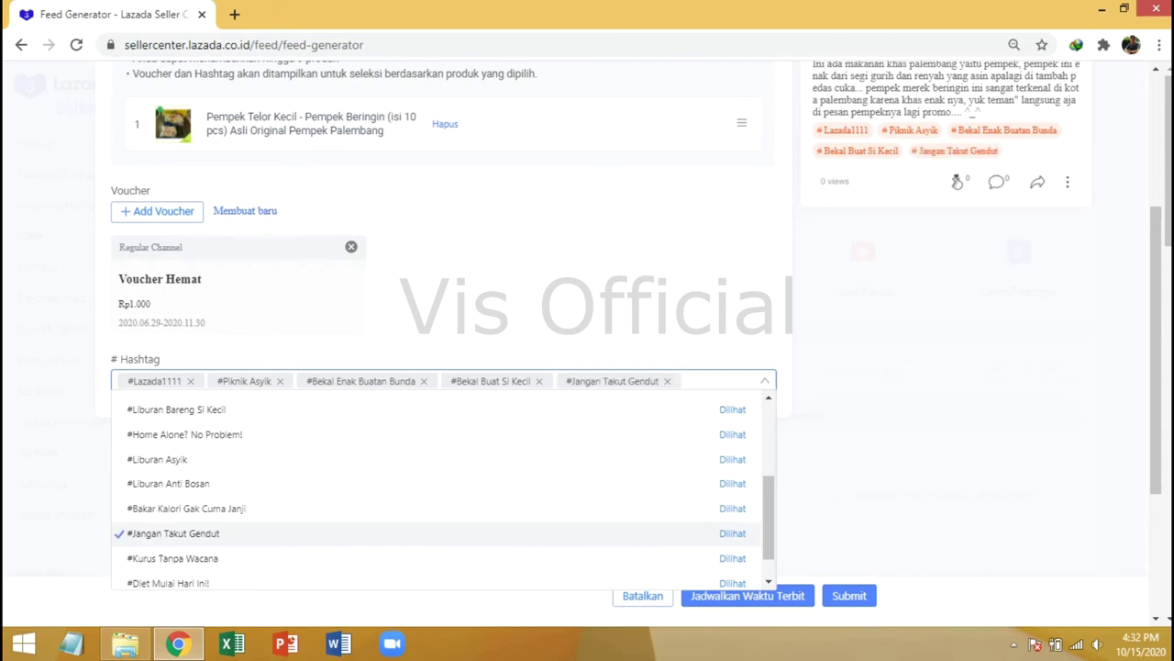
key("Escape")
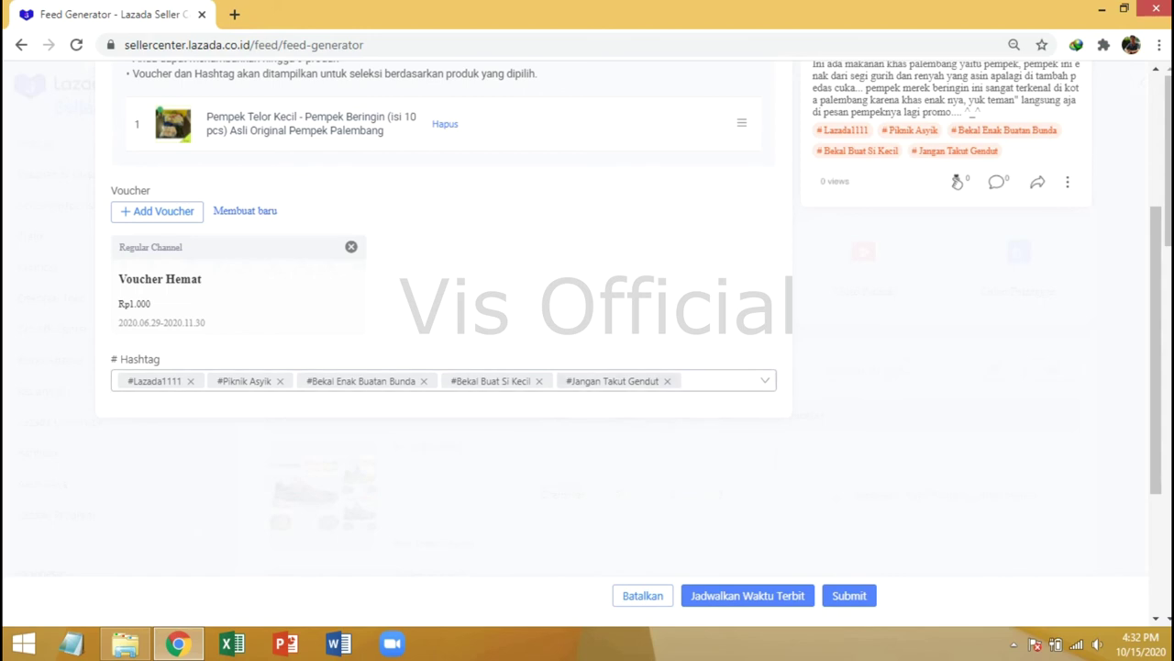
scroll(440, 321, "up", 3)
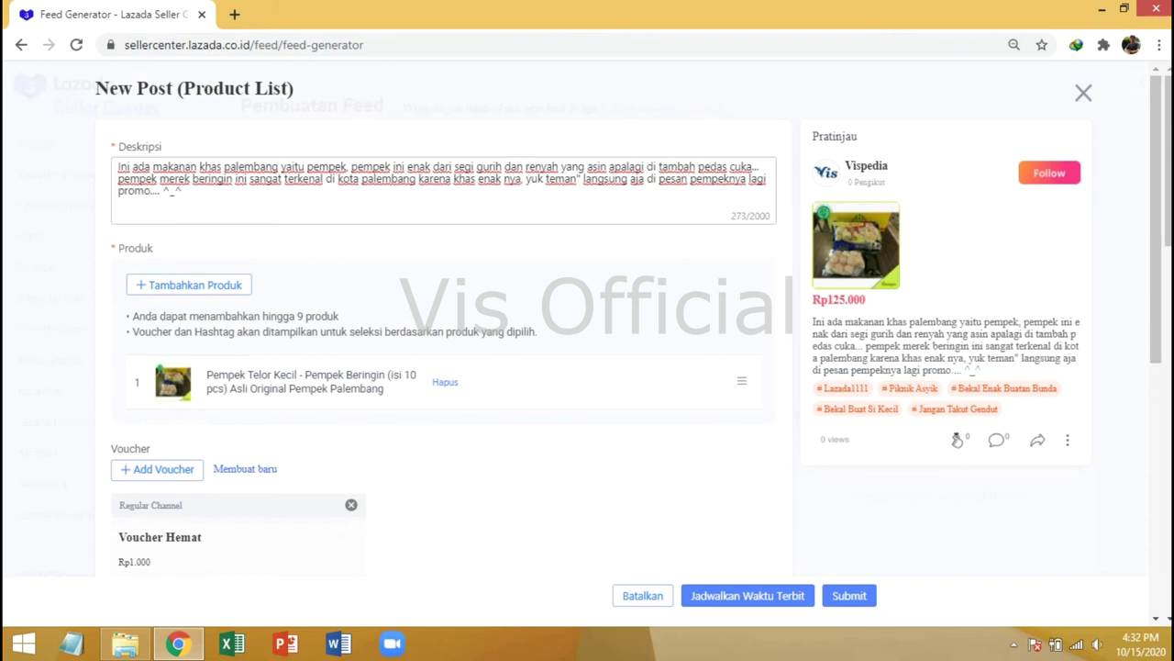
scroll(440, 321, "down", 4)
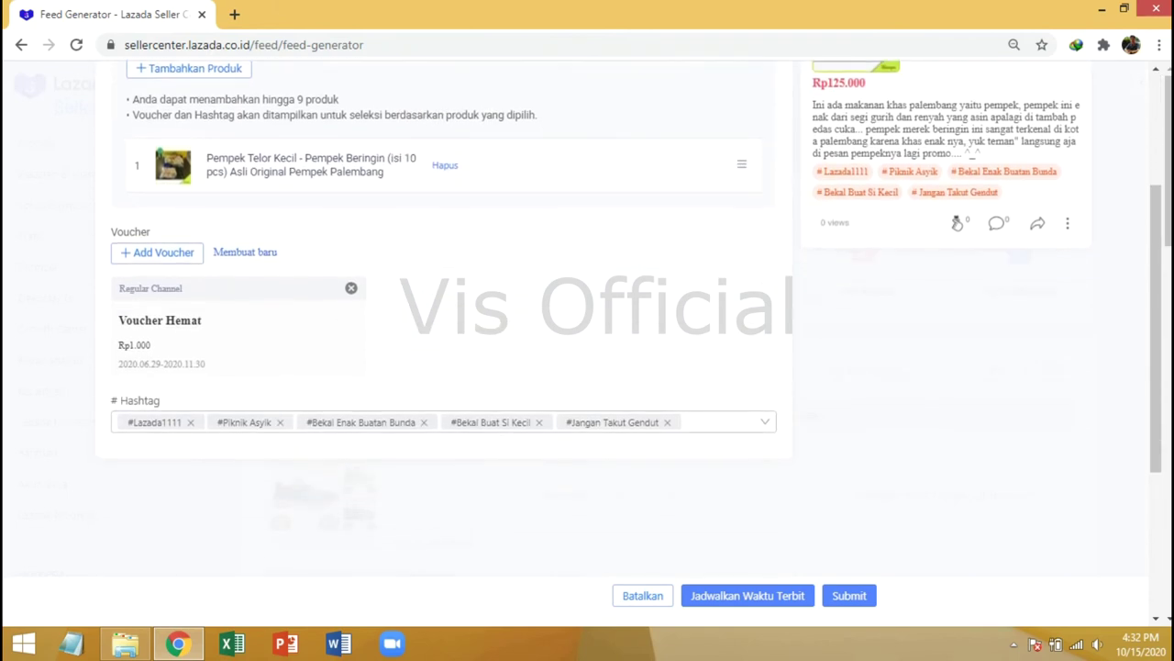
scroll(441, 322, "up", 4)
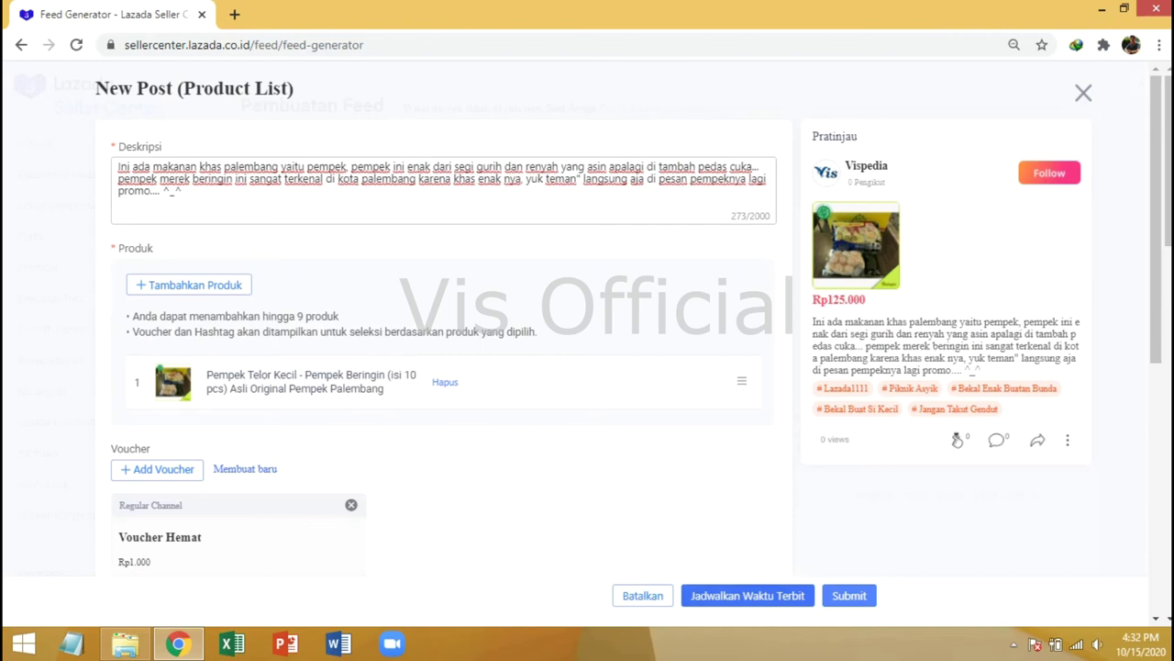
left_click(748, 596)
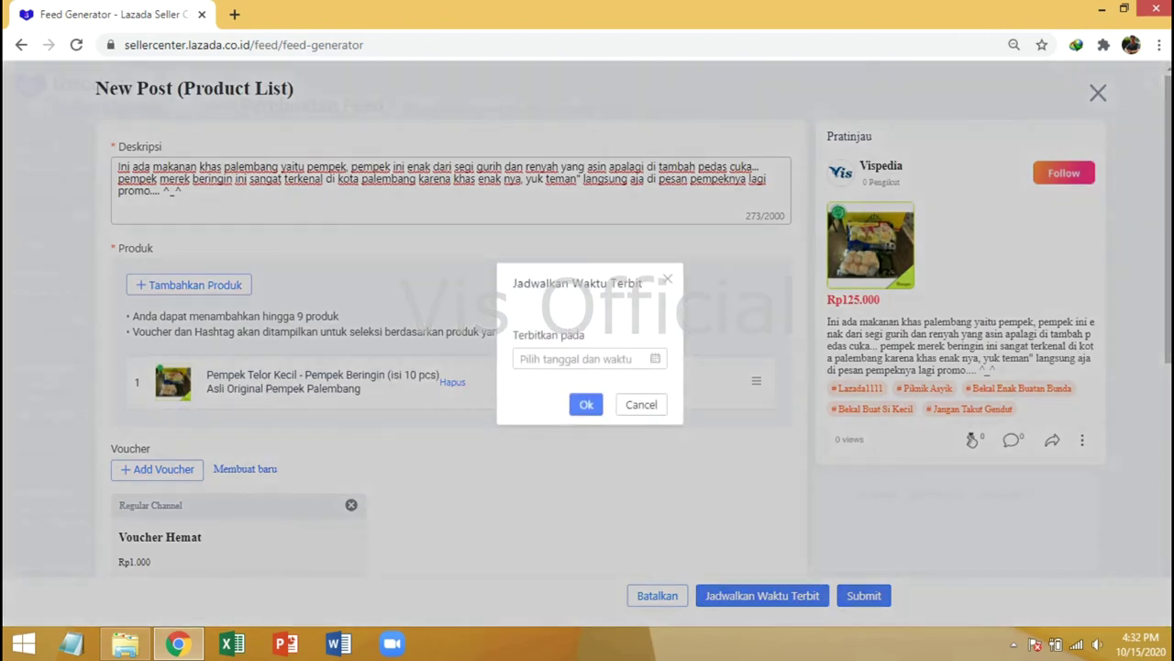
left_click(587, 358)
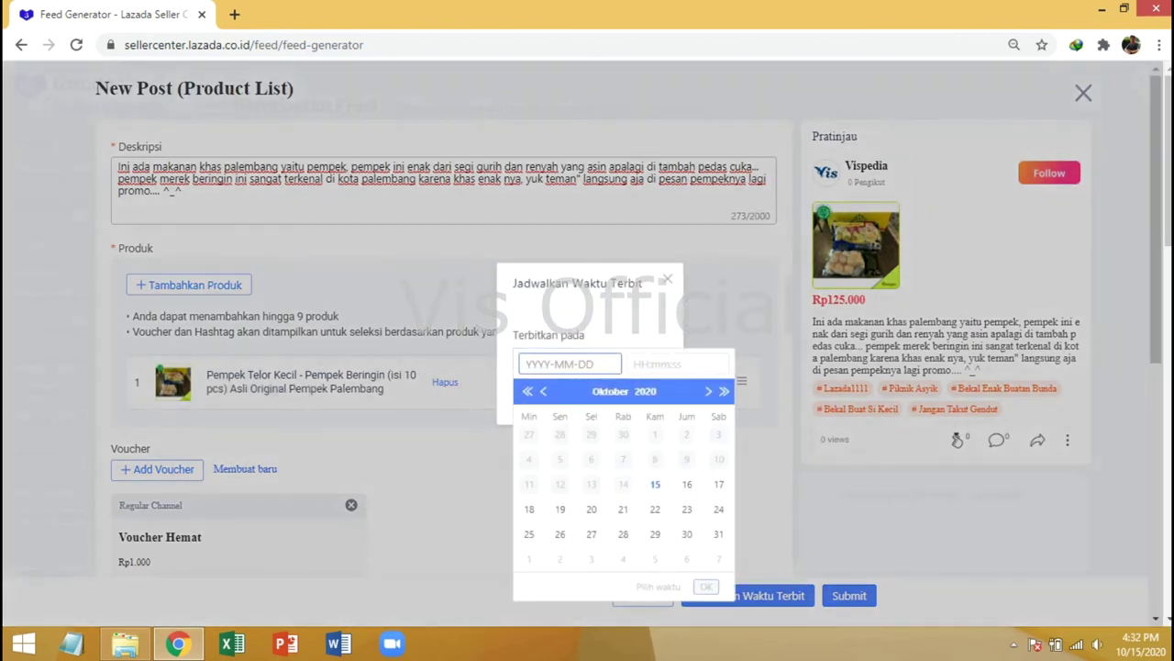
left_click(709, 391)
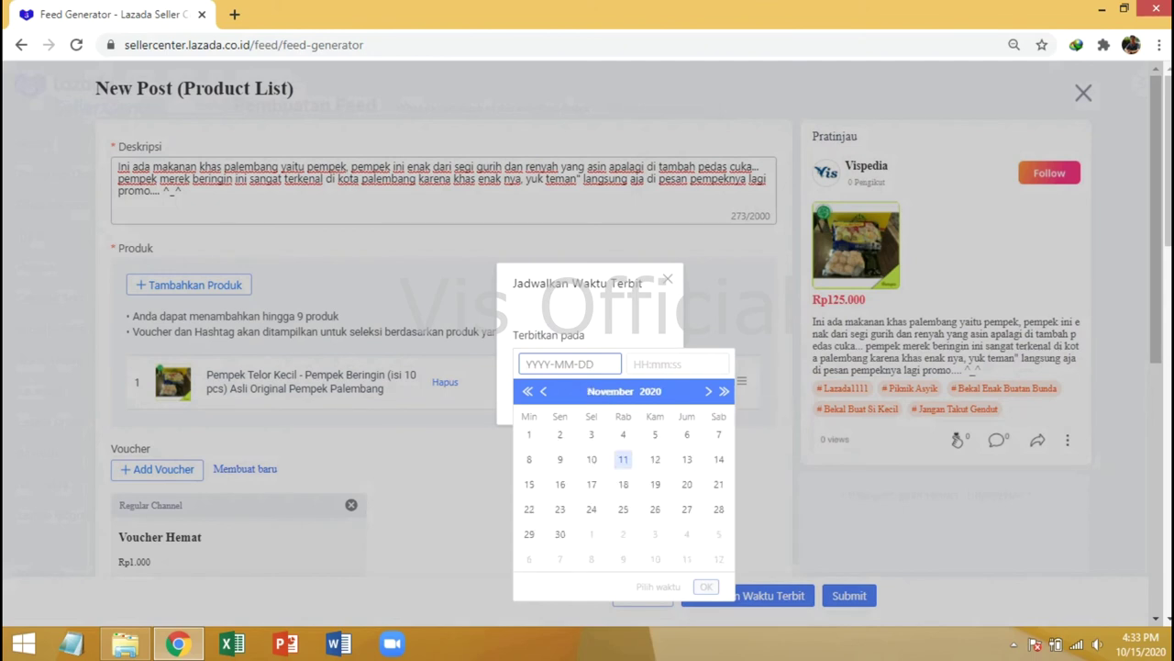
left_click(623, 459)
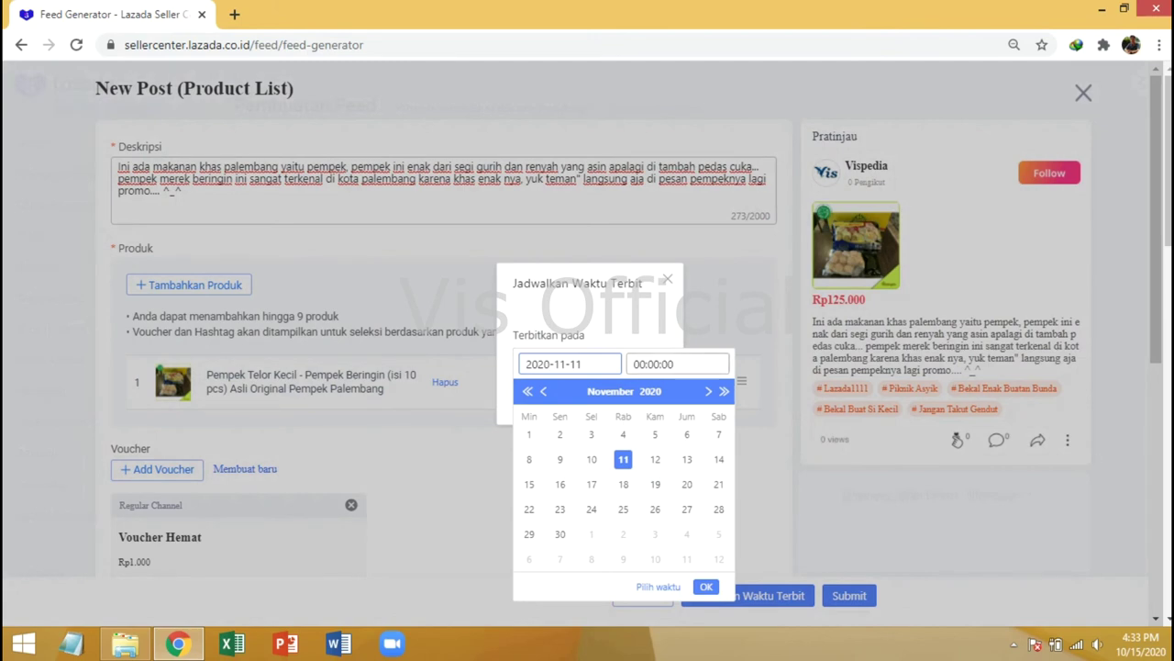
left_click(645, 363)
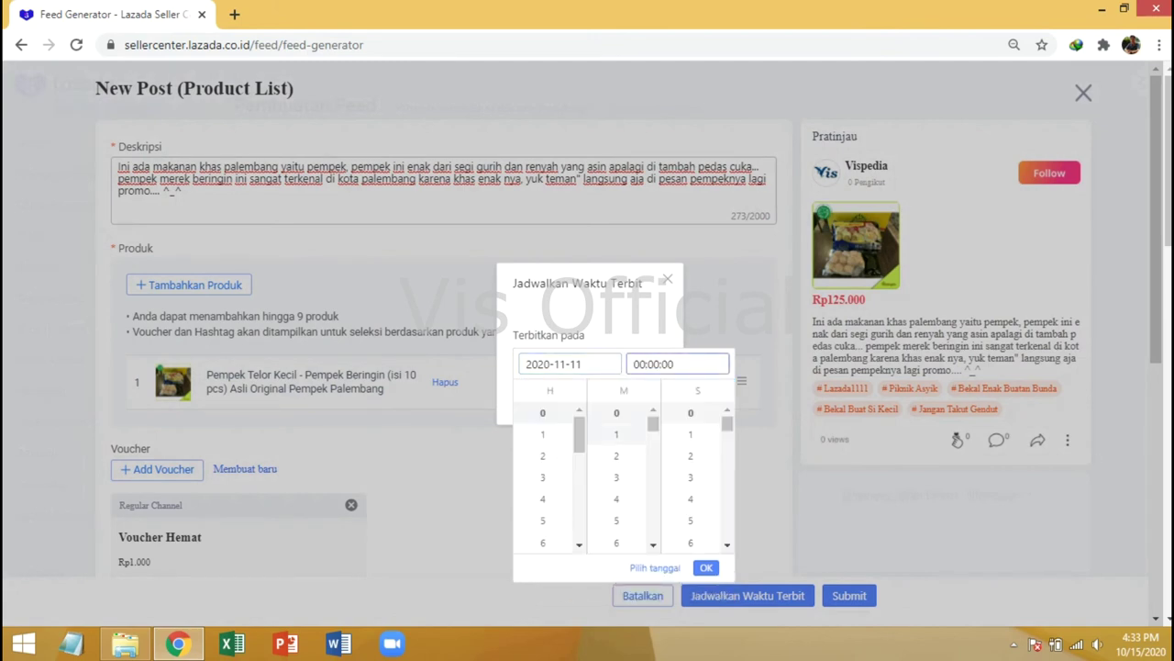
key("Return")
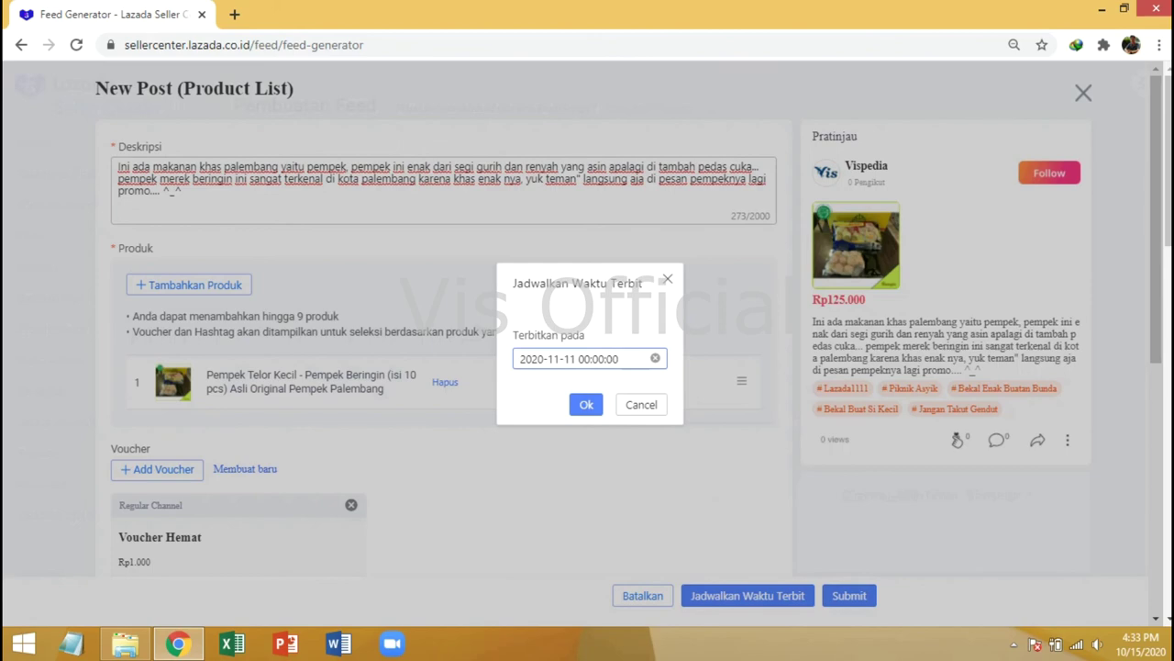
- Dismiss the publishing-time dialog, submit the pempek Product List post with confirmation, and return to the feed overview
key("Return")
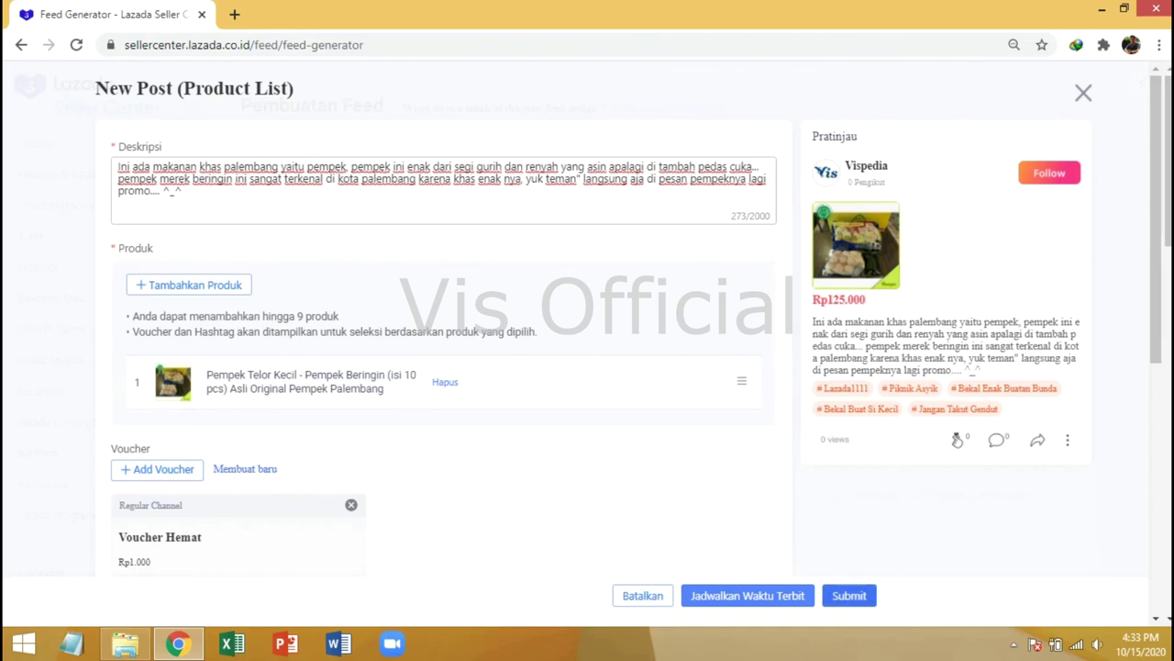
left_click(849, 596)
left_click(647, 393)
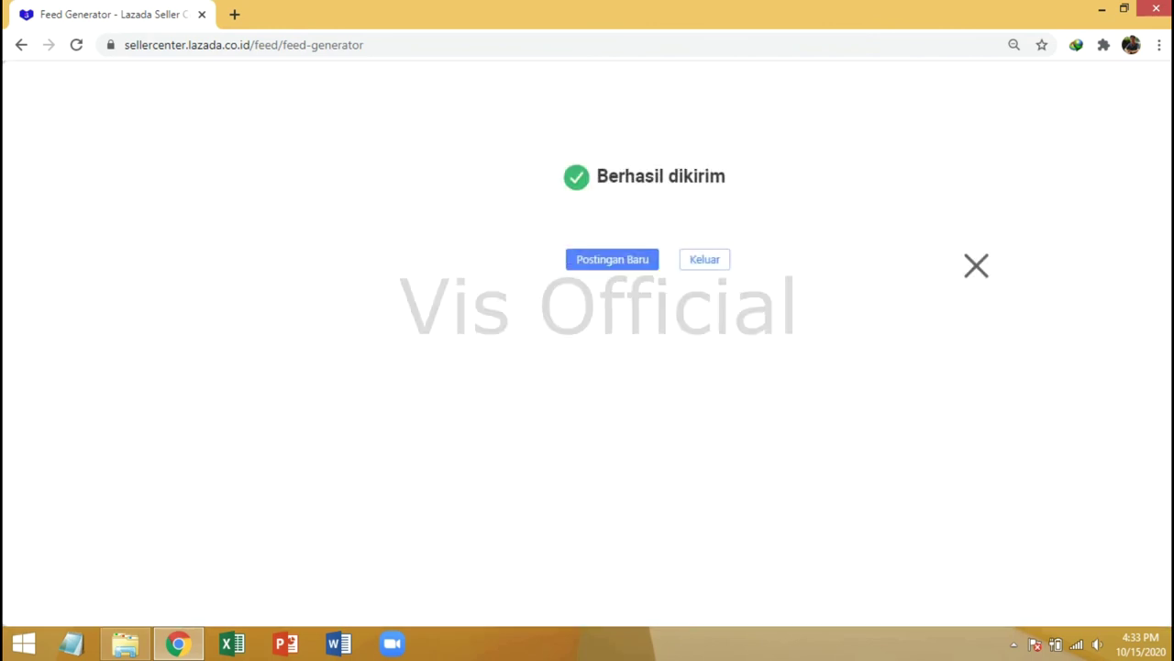
left_click(705, 259)
- Filter the feed overview by the Product List feed type to check the submitted post, and minimise the browser window
scroll(518, 321, "down", 1)
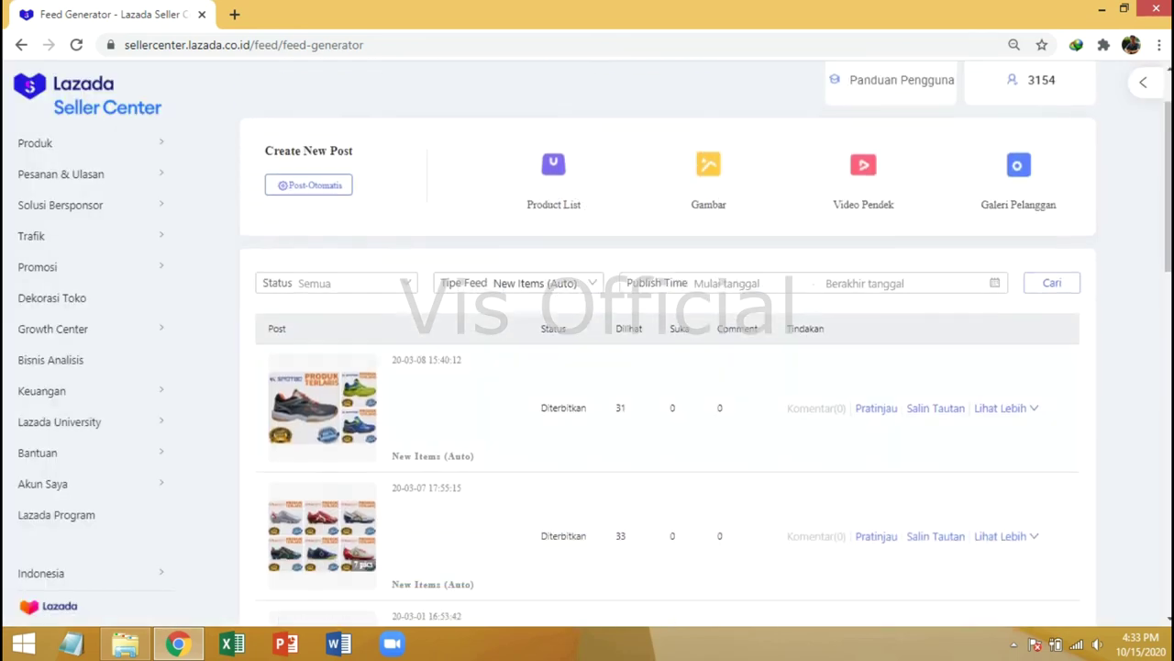
left_click(519, 283)
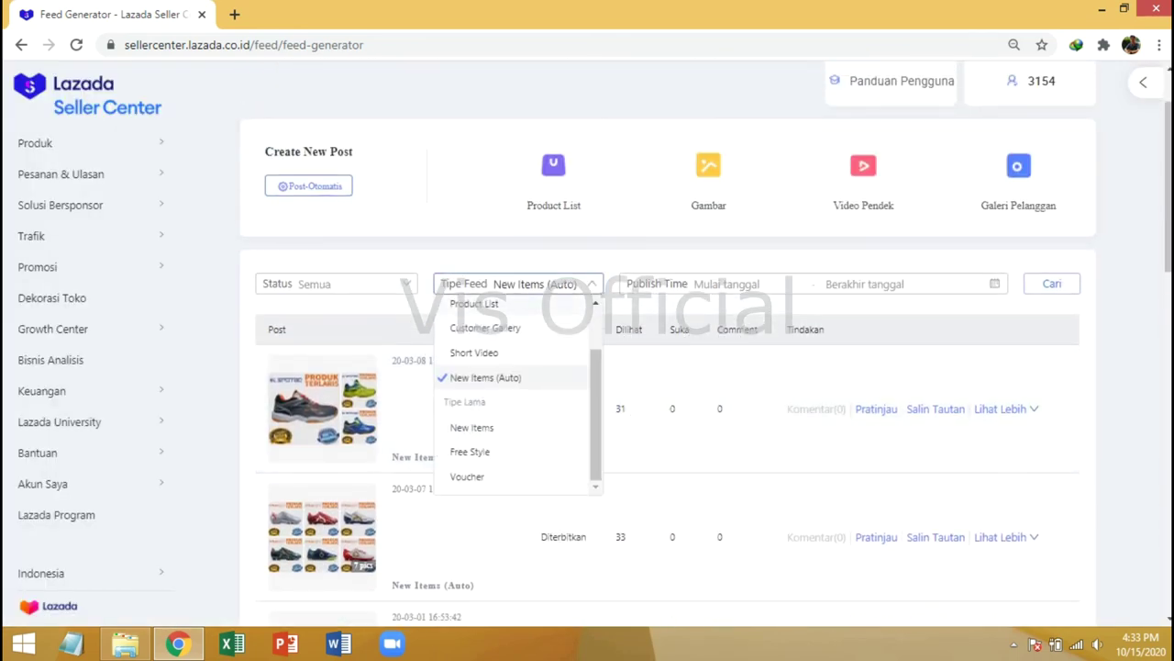
scroll(519, 395, "up", 2)
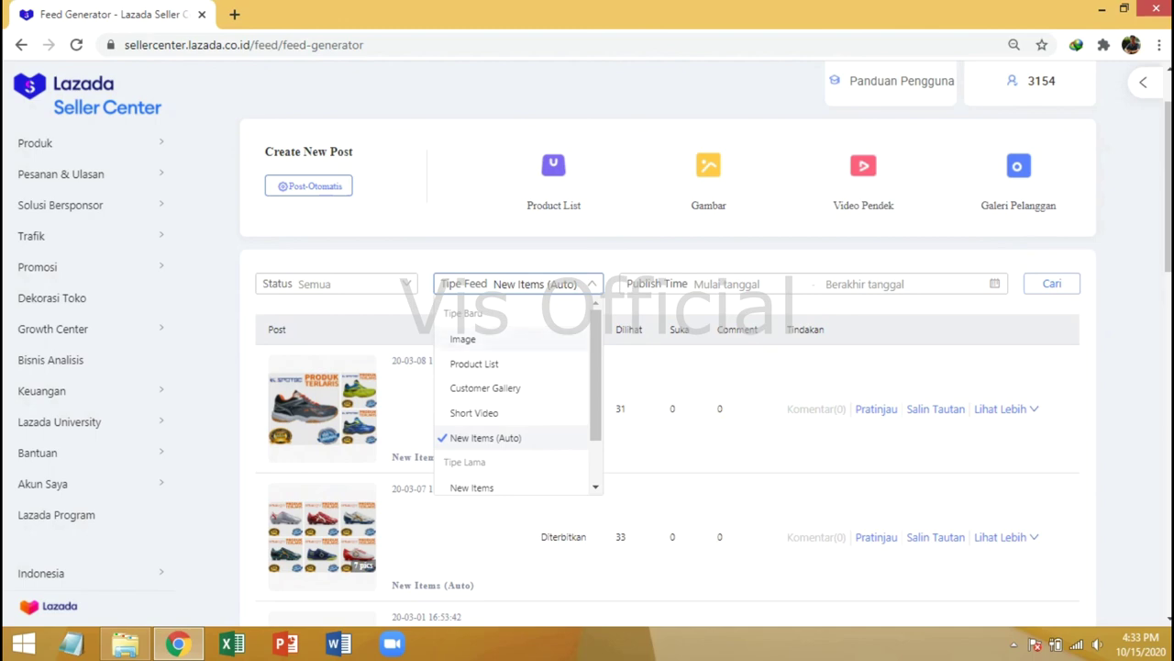
left_click(474, 364)
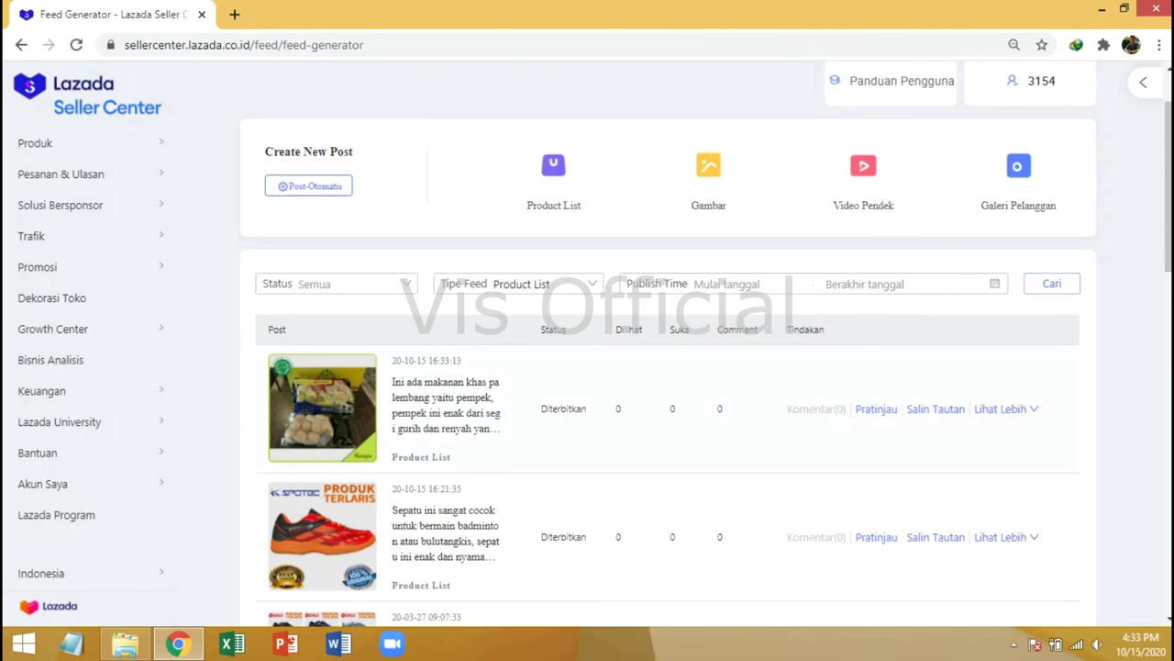
left_click(1102, 9)
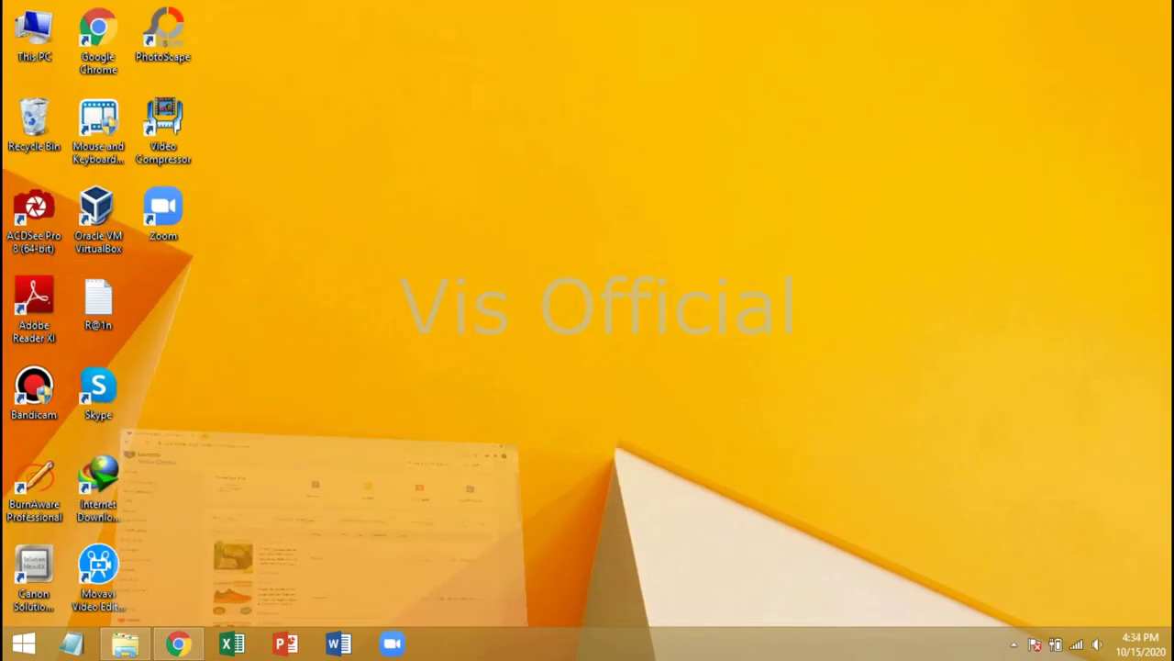